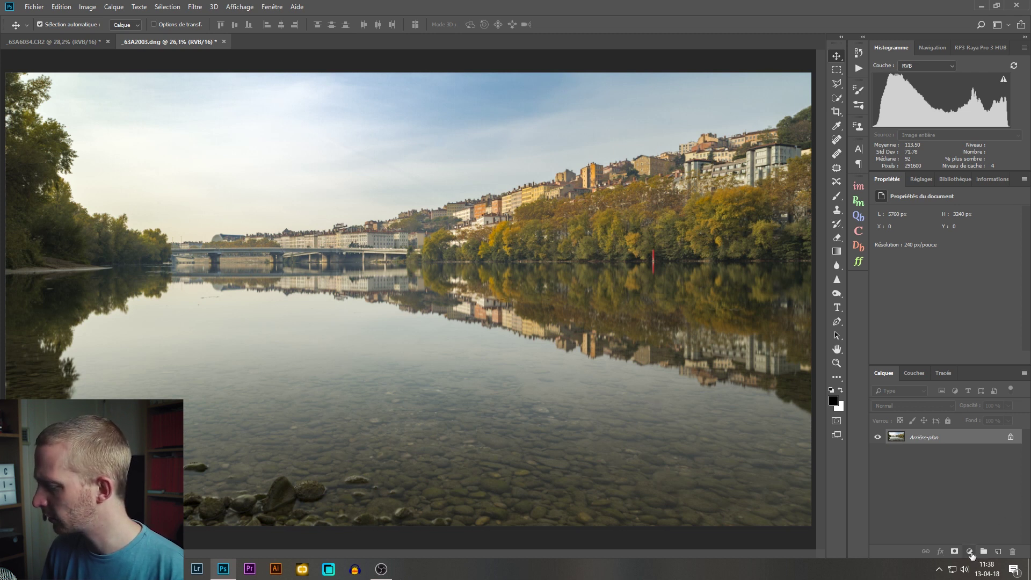
Add a black-to-white gradient map adjustment layer and give its Properties panel more room
click(970, 552)
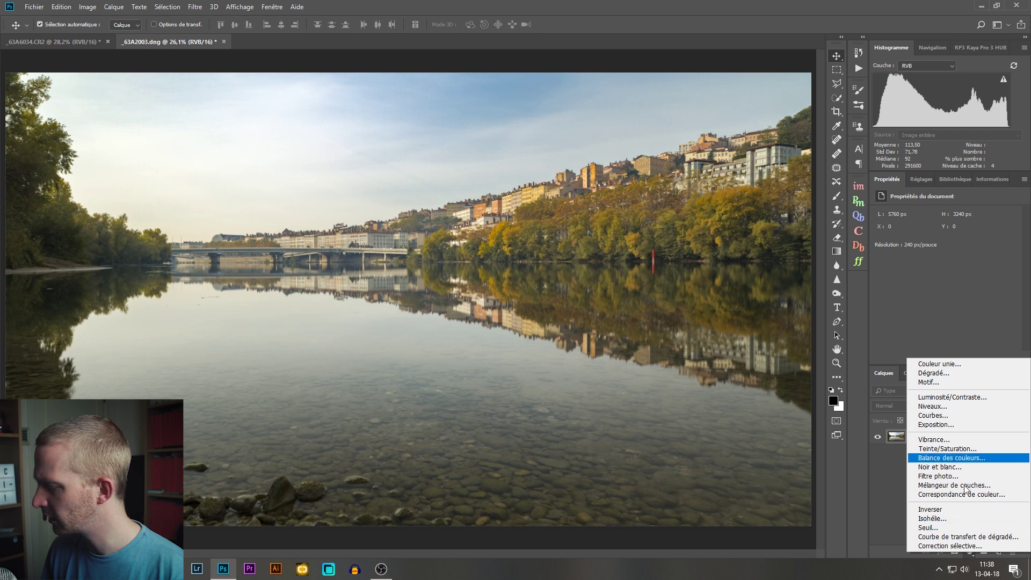
click(1007, 539)
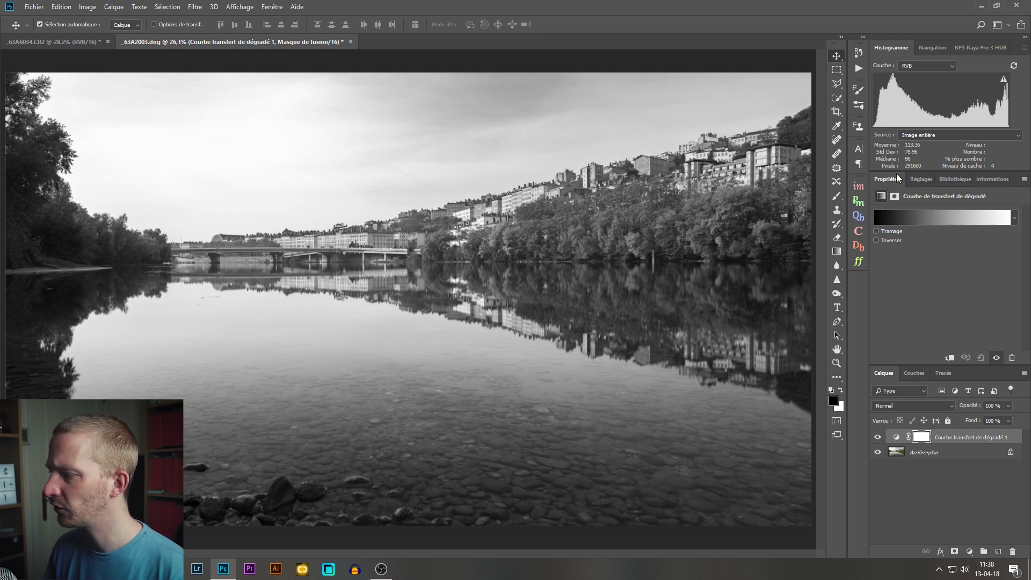
click(271, 6)
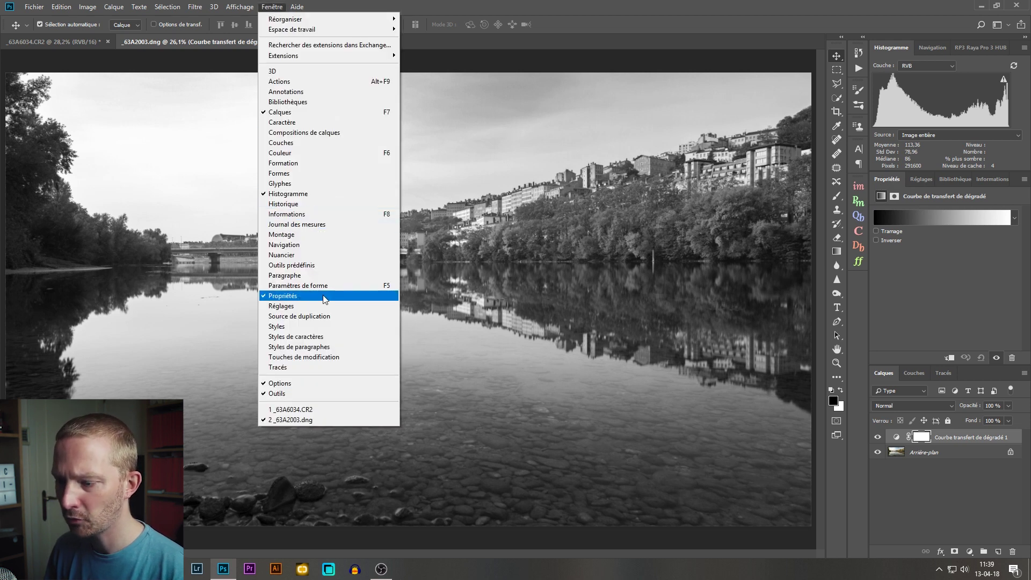
key(Escape)
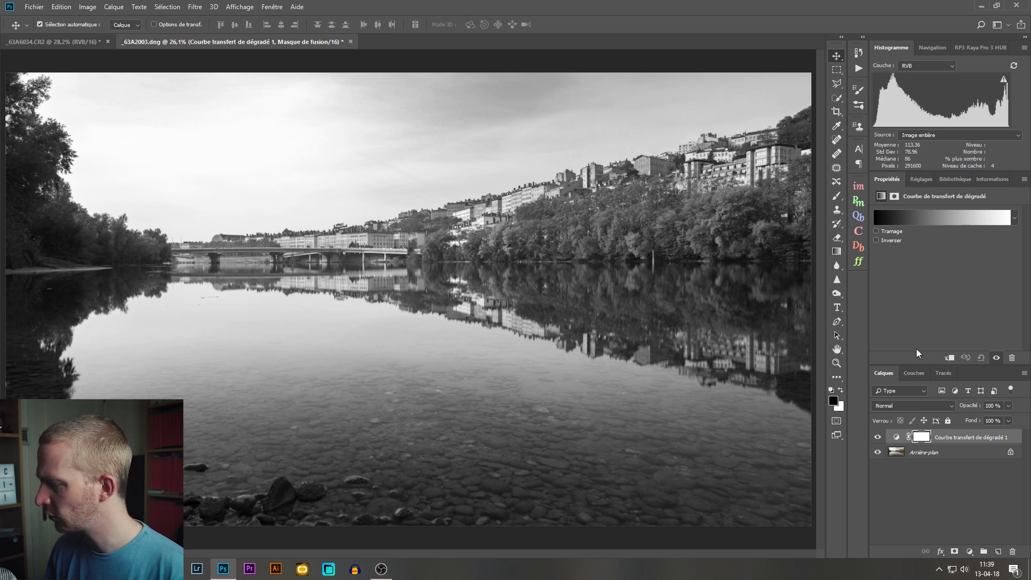
drag(916, 365, 917, 413)
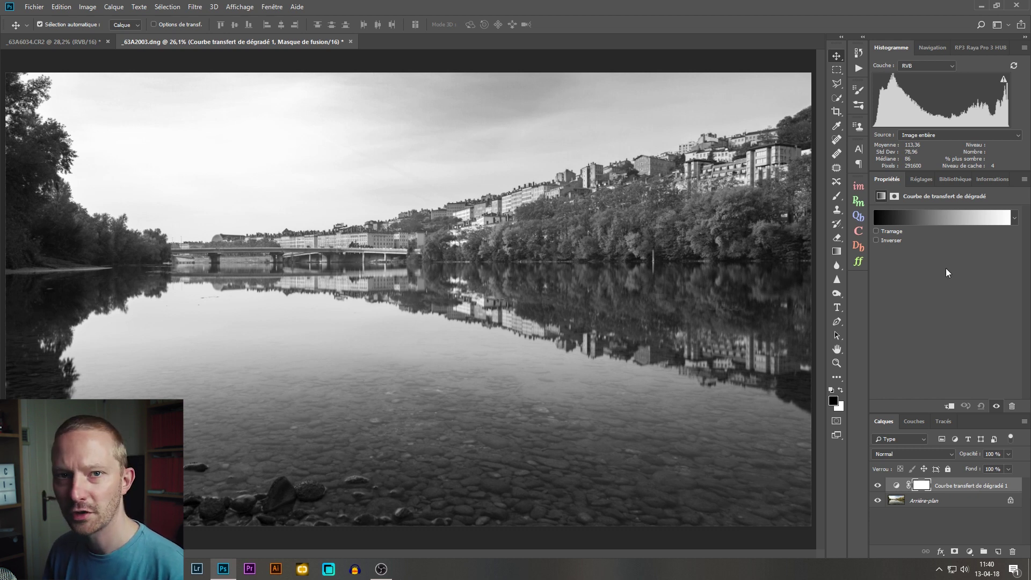
Open the gradient map's black-to-white gradient in the Gradient Editor and nudge the dialog
click(950, 217)
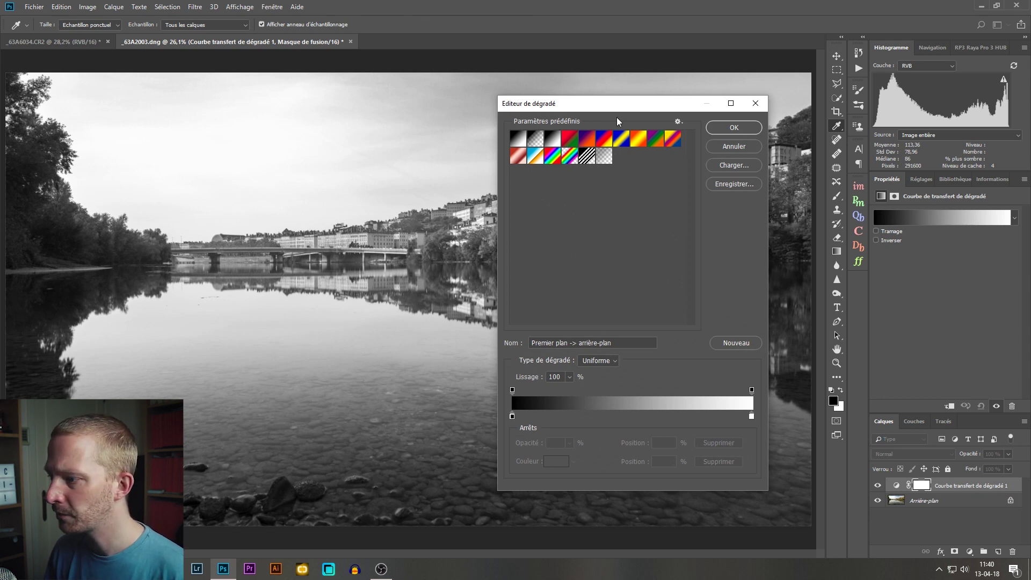
drag(618, 103, 622, 96)
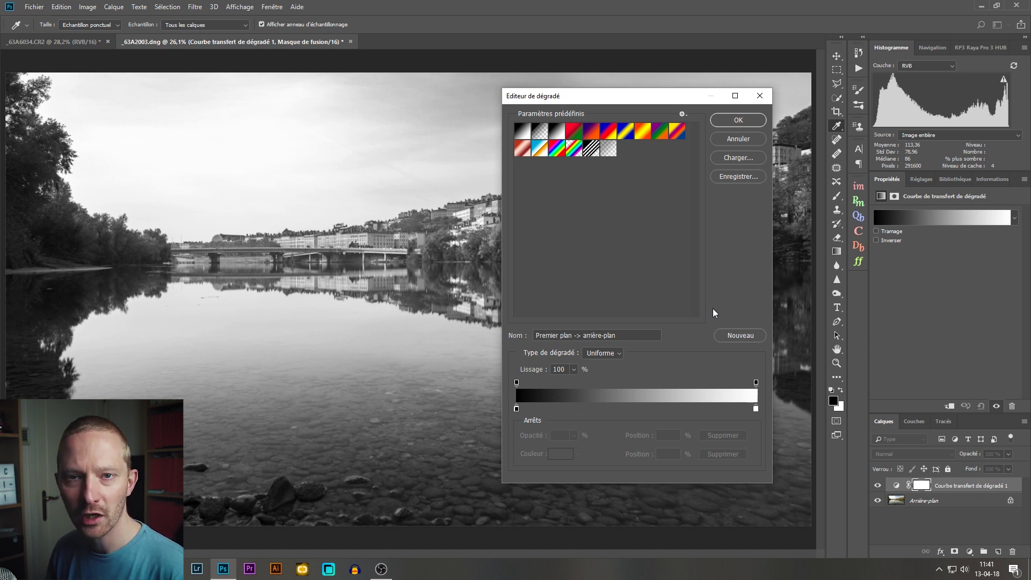
Set the gradient's left stop colour to dark brown
click(516, 409)
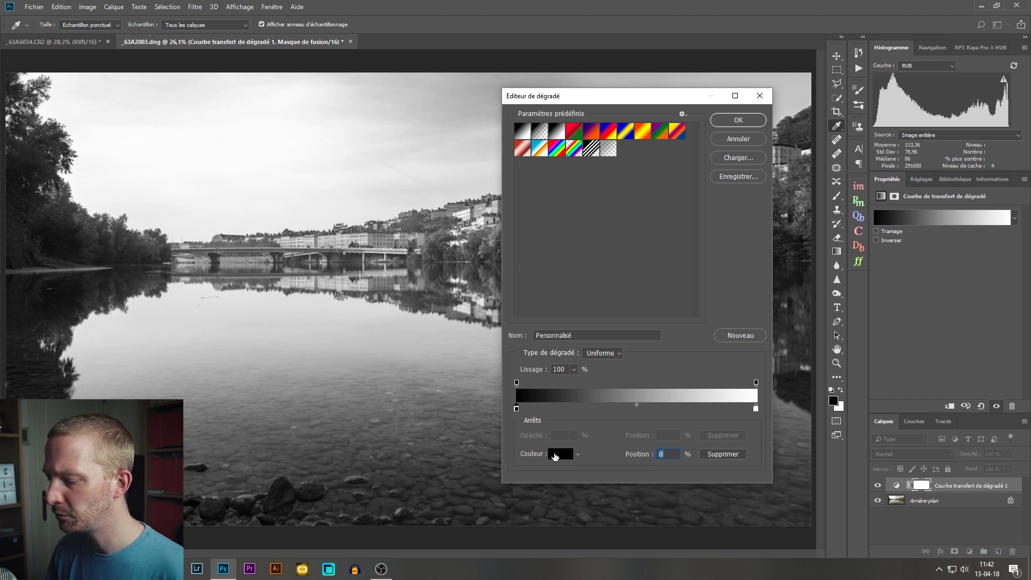
click(555, 455)
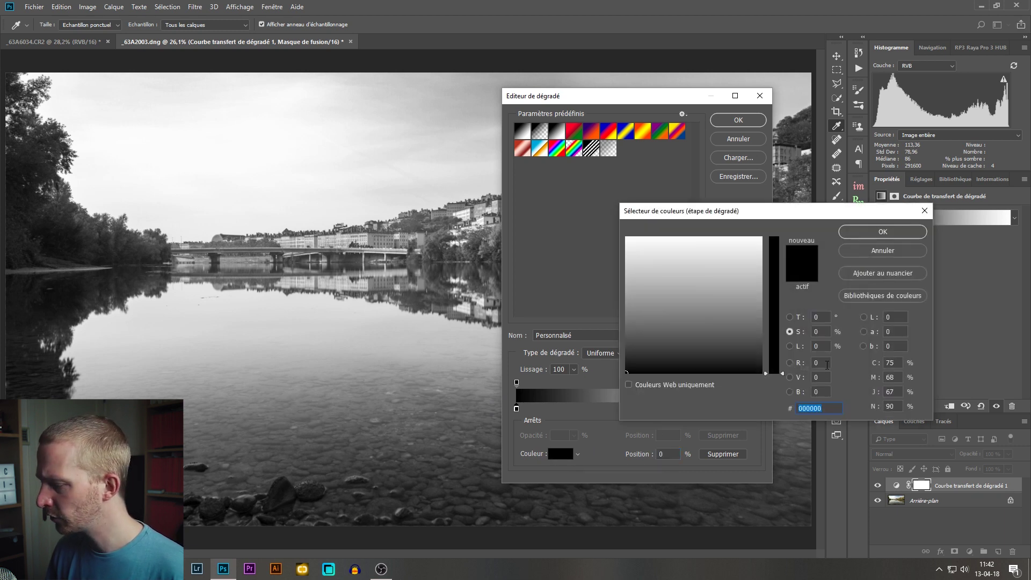
click(790, 345)
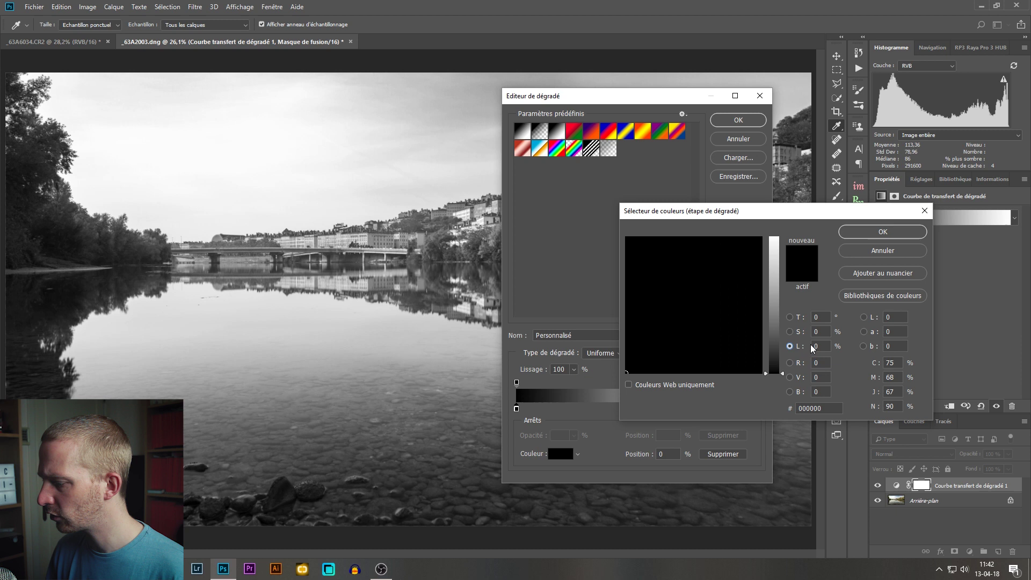
drag(776, 323, 776, 302)
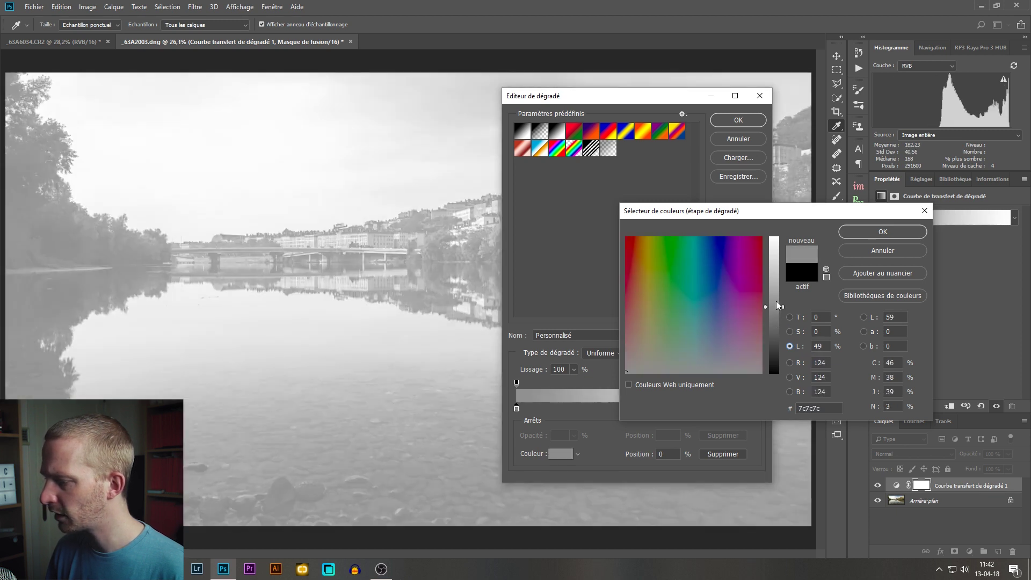
click(632, 290)
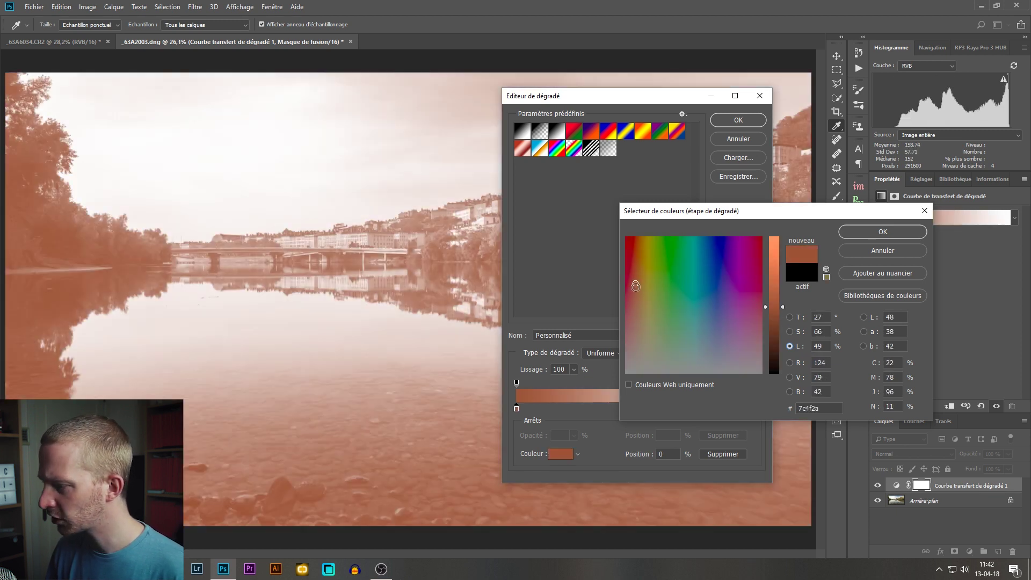
drag(764, 308, 774, 331)
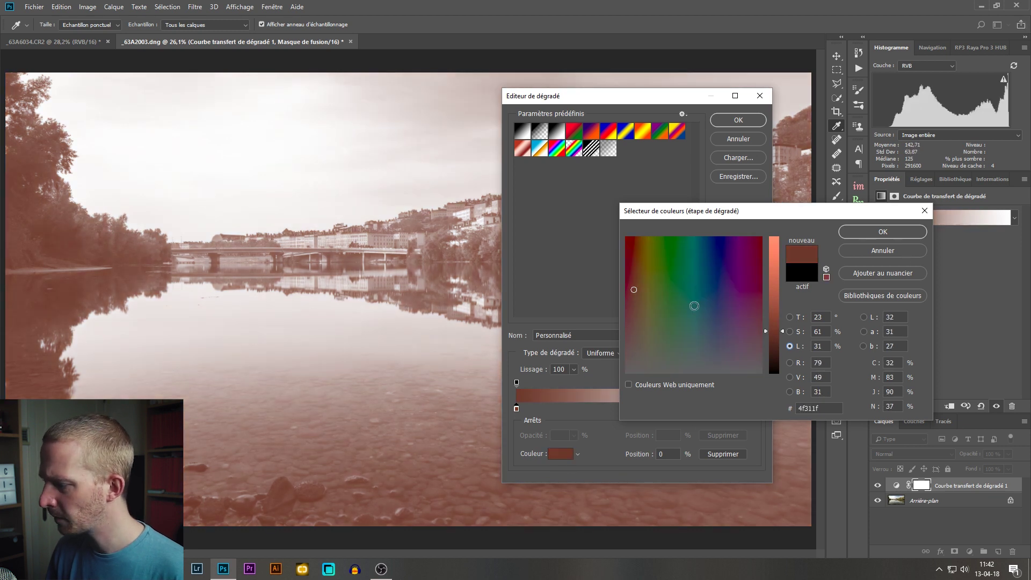
click(638, 299)
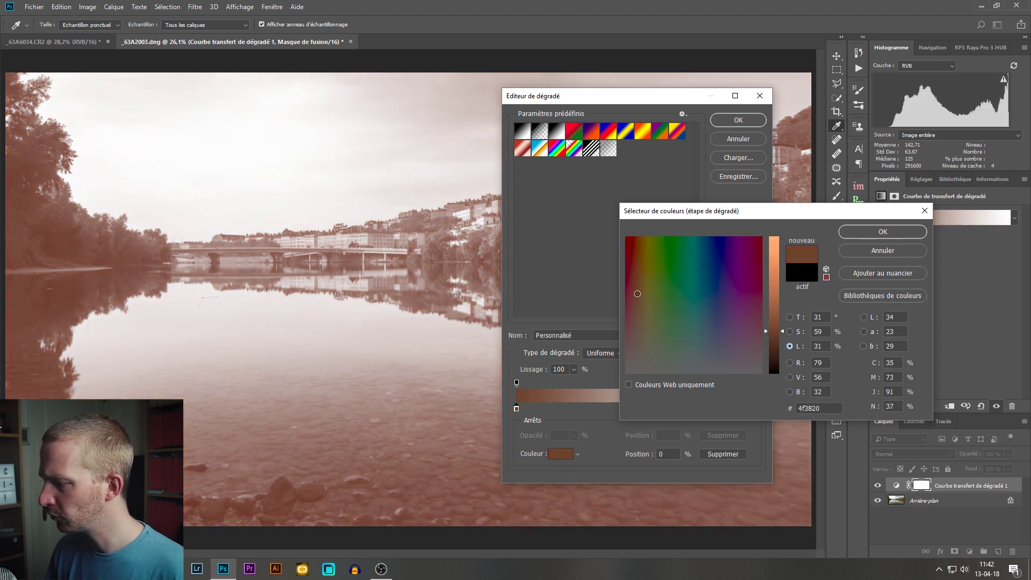
click(884, 230)
Move the right stop to position 99, make it pale yellow, and accept the gradient
click(756, 408)
drag(758, 406, 756, 409)
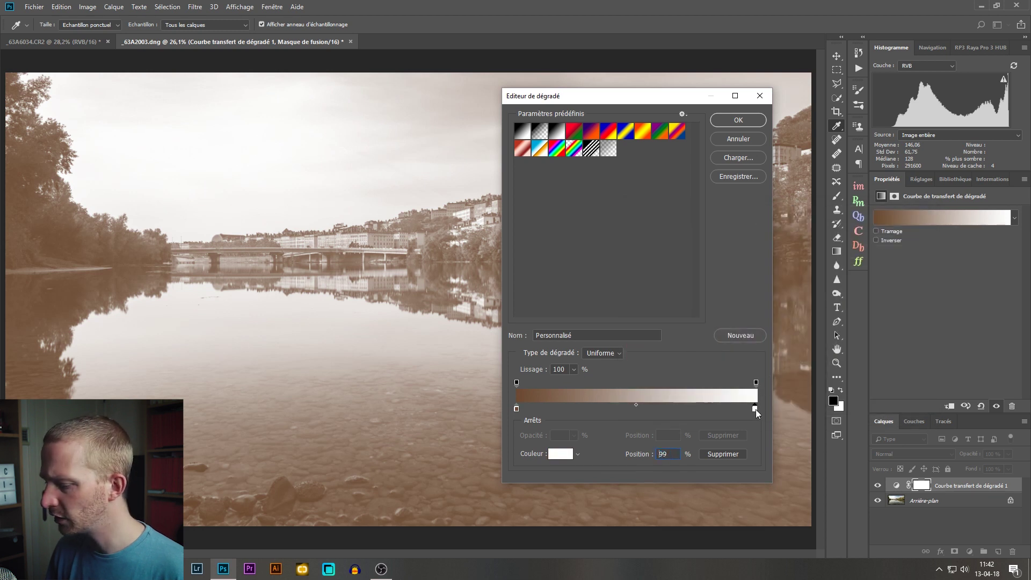
click(561, 454)
drag(638, 342, 649, 338)
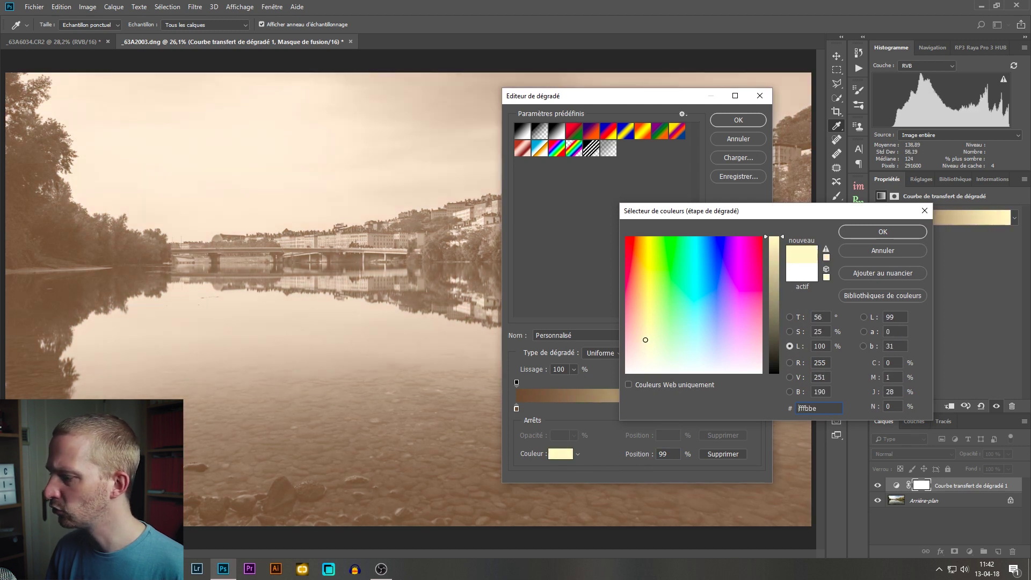
click(885, 231)
click(740, 120)
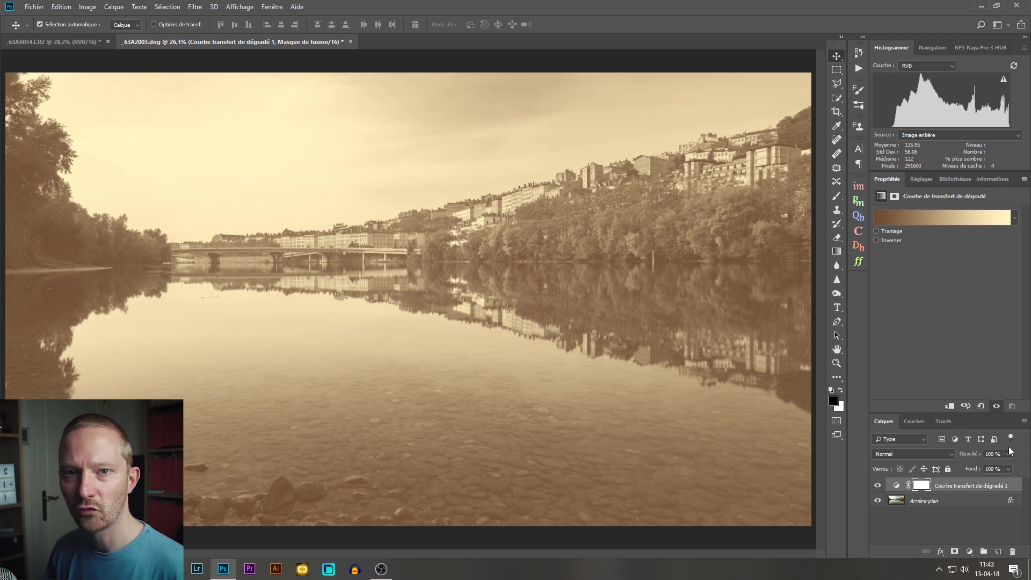
Test a lower opacity on the sepia gradient map, restore 100%, and reopen its gradient
drag(977, 457, 956, 455)
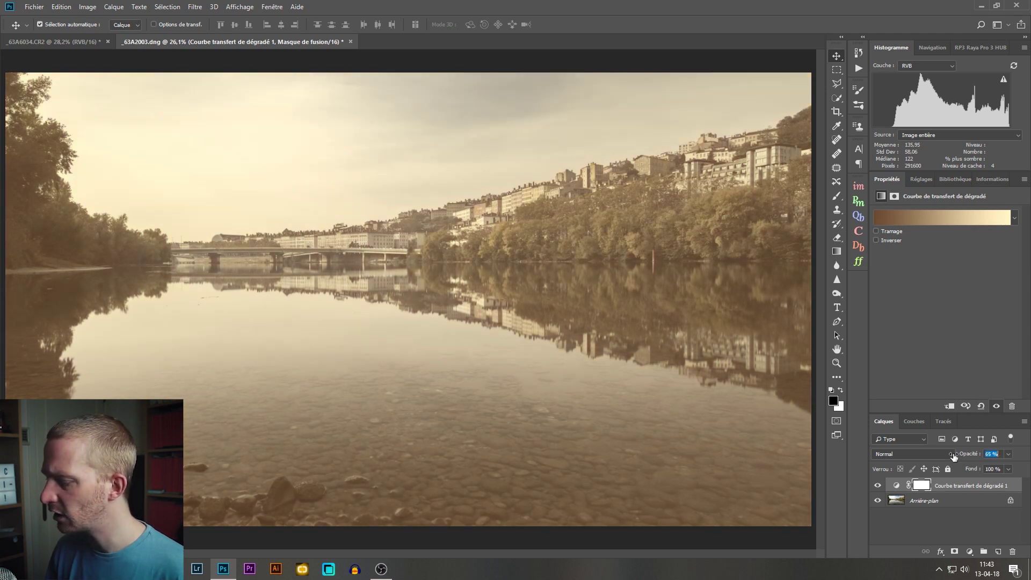
drag(950, 455, 1025, 446)
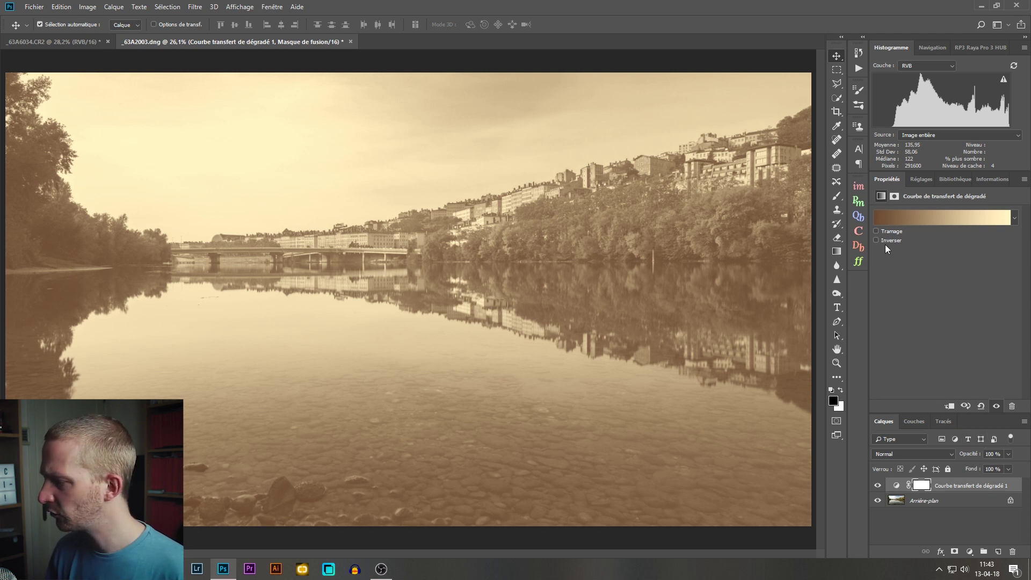
click(916, 216)
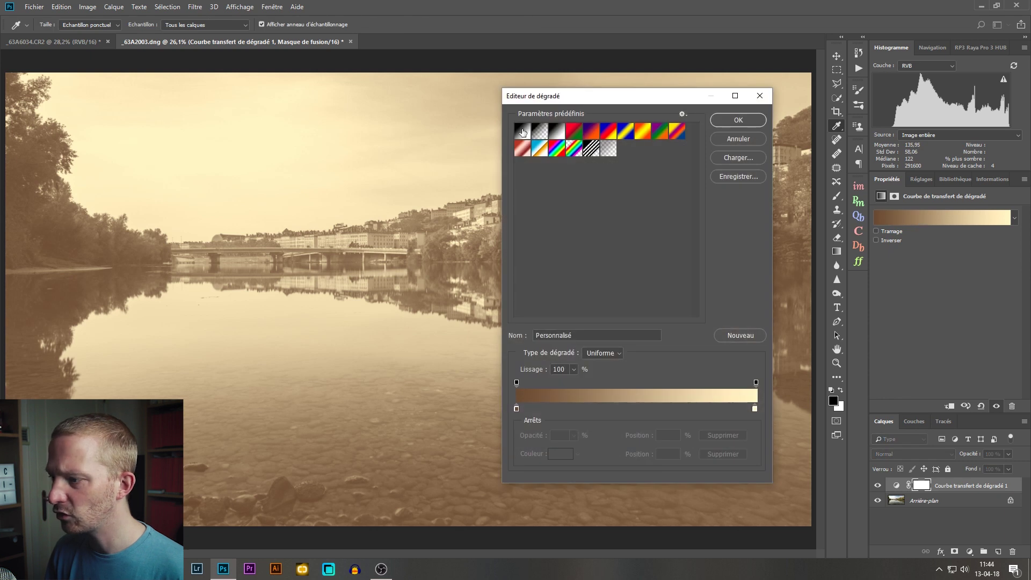
Revert the gradient map to the black-to-white Premier plan -> arrière-plan preset
click(523, 132)
click(732, 120)
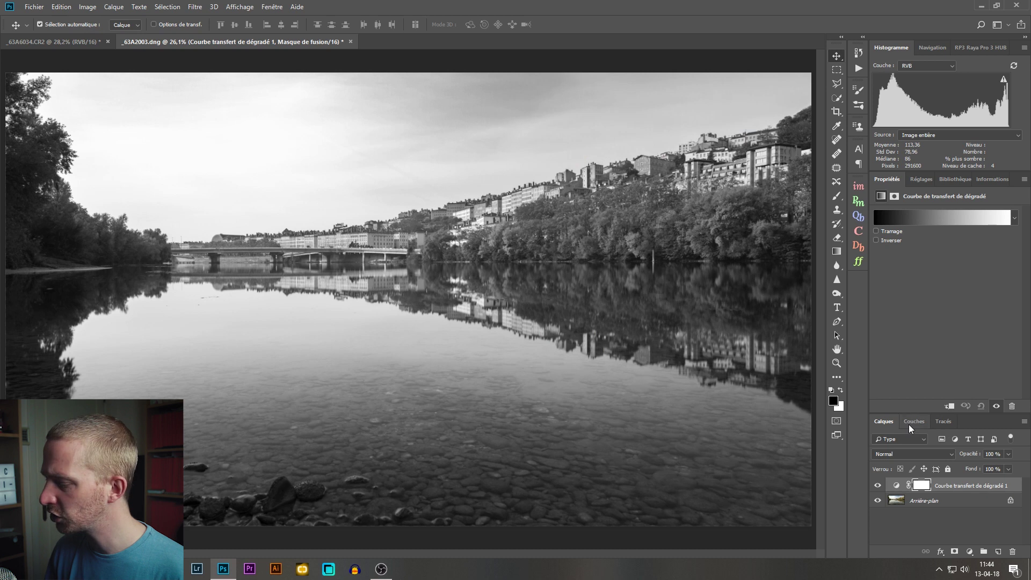
click(916, 453)
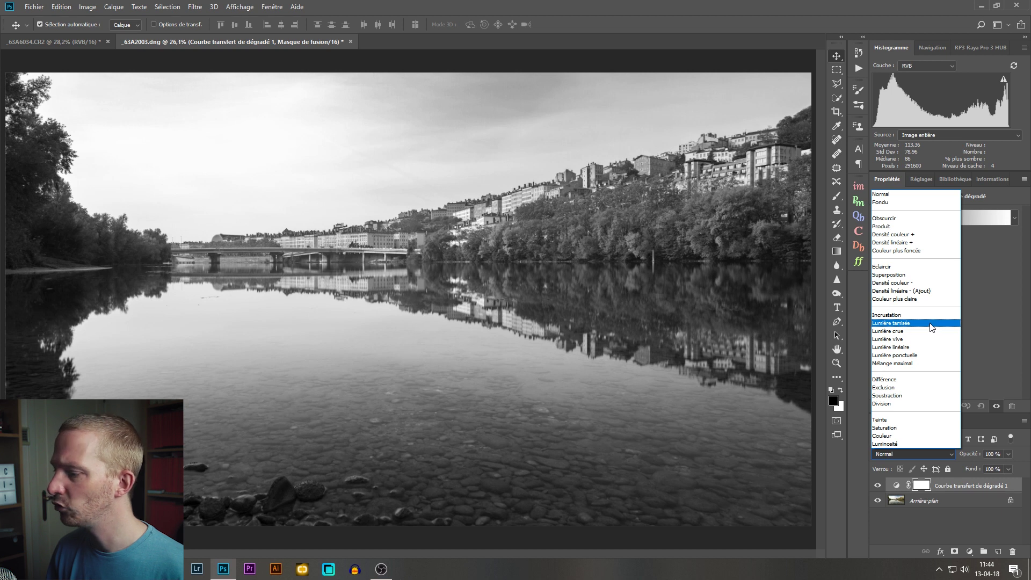
Blend the gradient map in Lumière tamisée (Soft Light), compare on/off, try 20% opacity, restore 100%
click(930, 324)
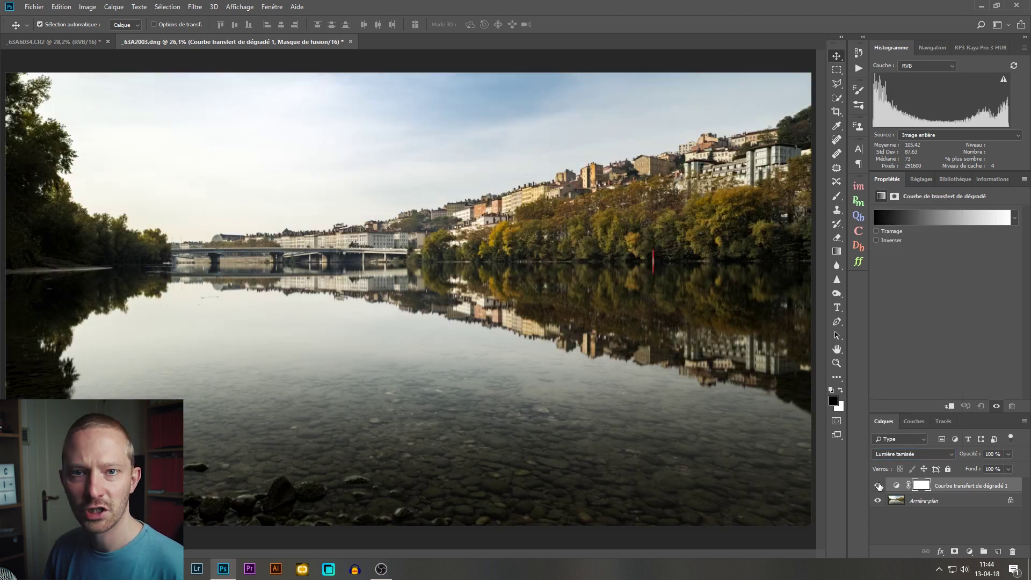
click(878, 486)
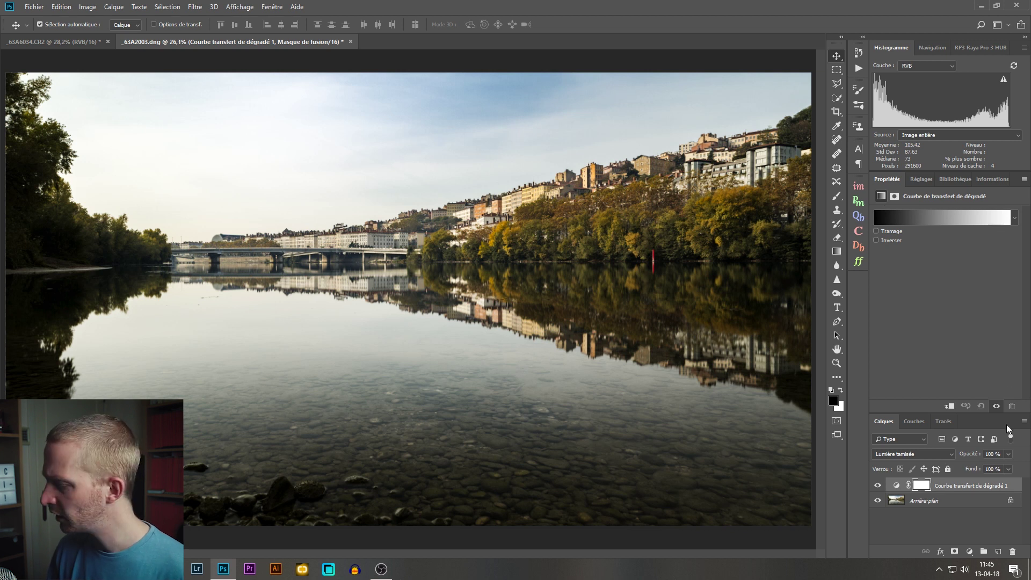
drag(974, 455, 929, 458)
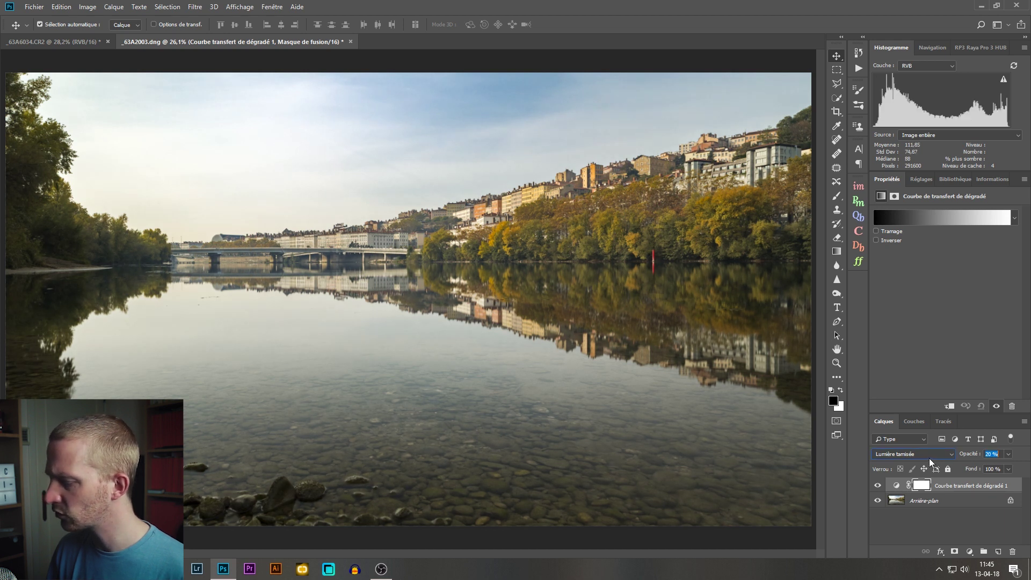
click(877, 485)
click(877, 485)
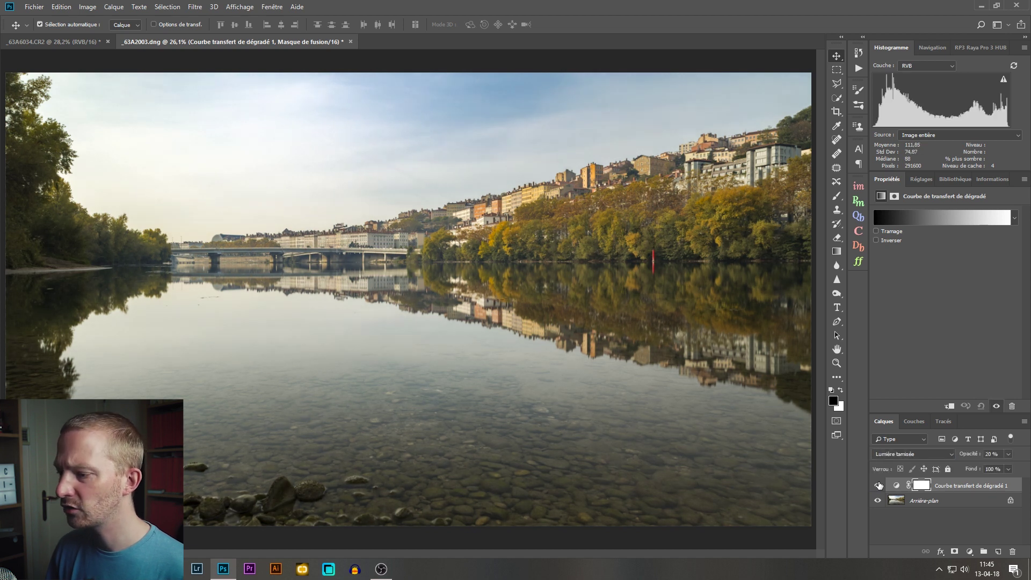
click(878, 486)
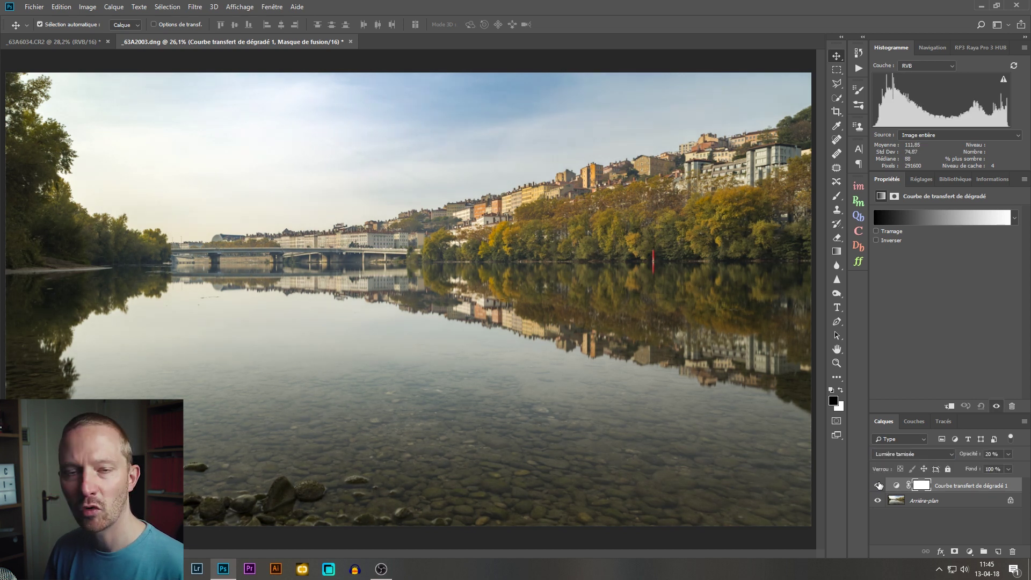
click(879, 485)
key(0)
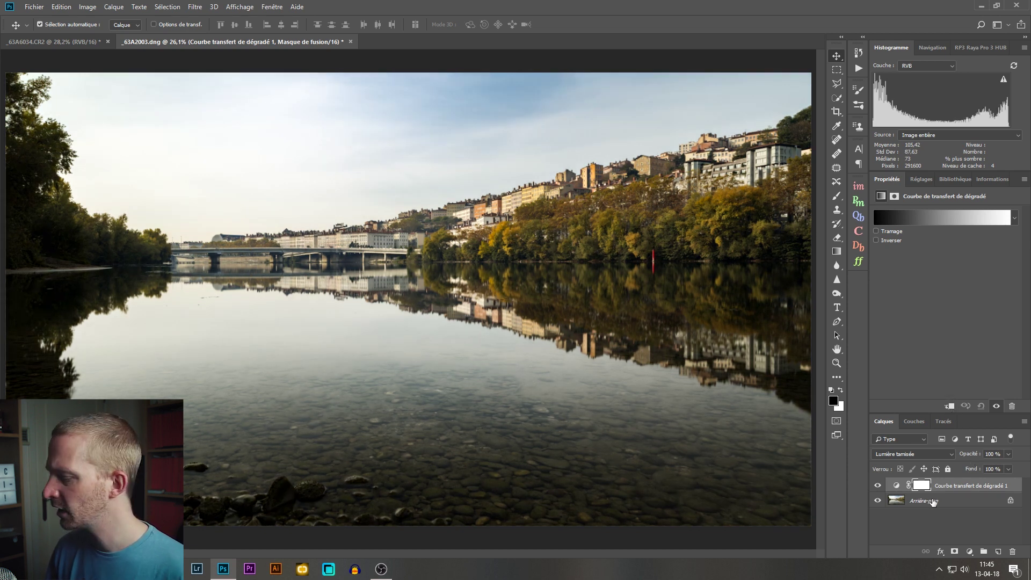
Set the gradient map's left stop to mid grey with lightness L 50
click(897, 485)
click(930, 220)
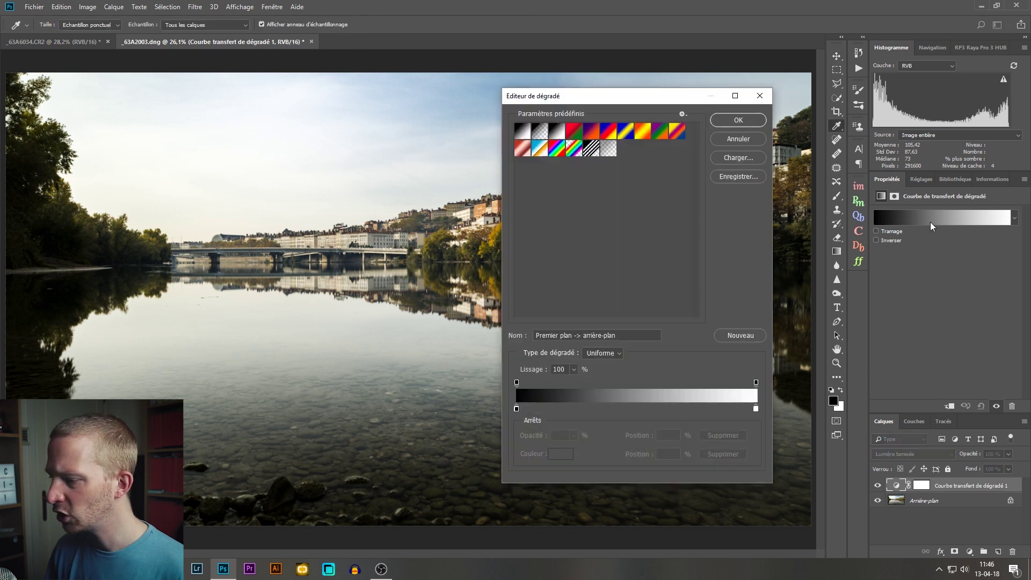
click(516, 409)
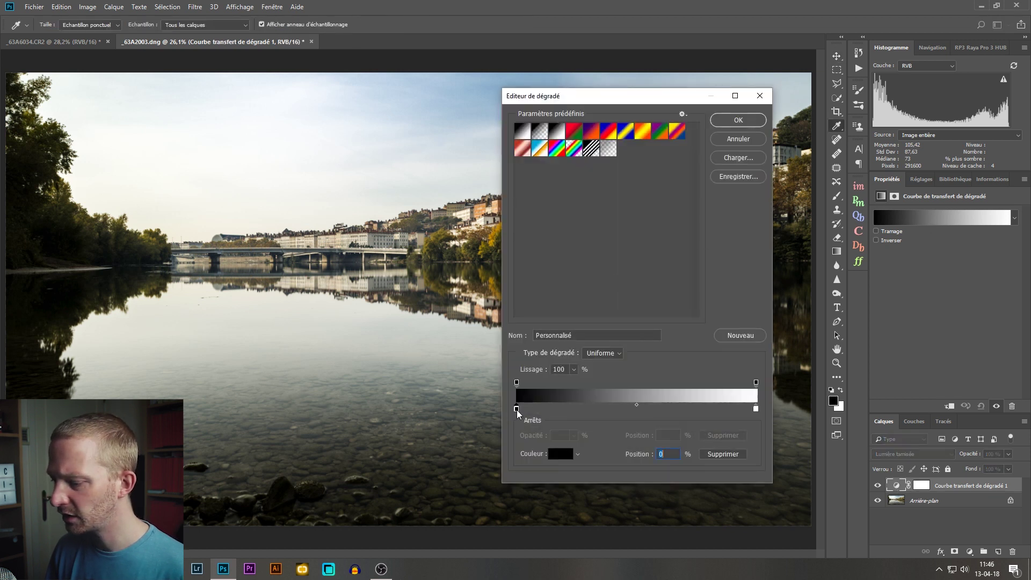
click(562, 455)
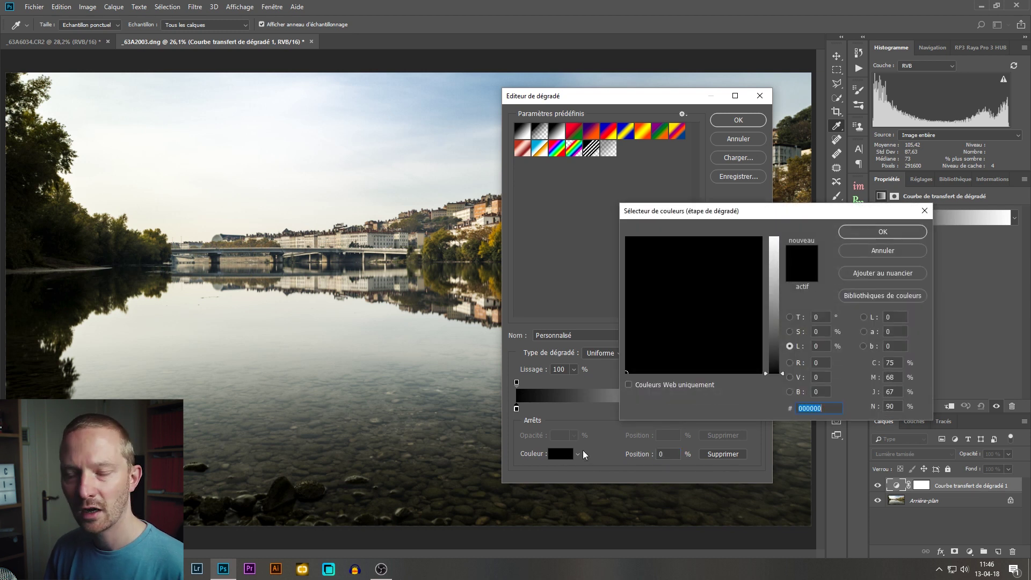
click(819, 346)
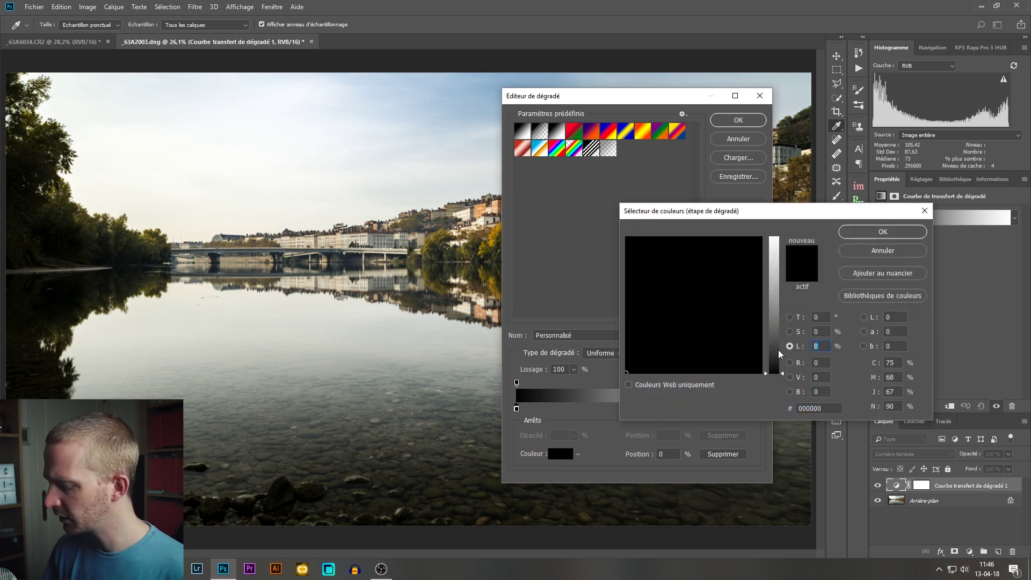
text(50)
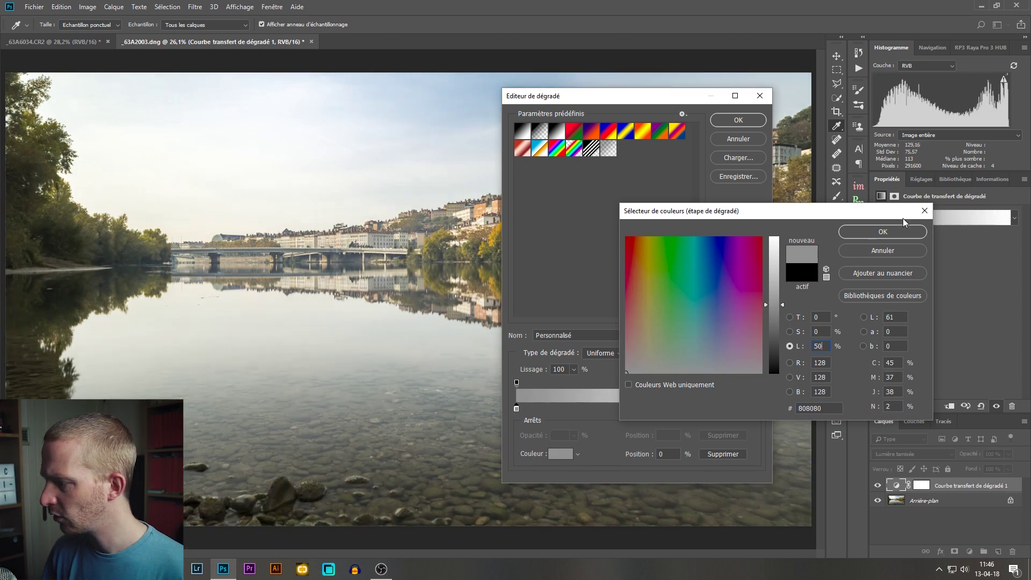
key(Return)
Set the right stop to mid grey L 50 too and accept the gradient
click(756, 408)
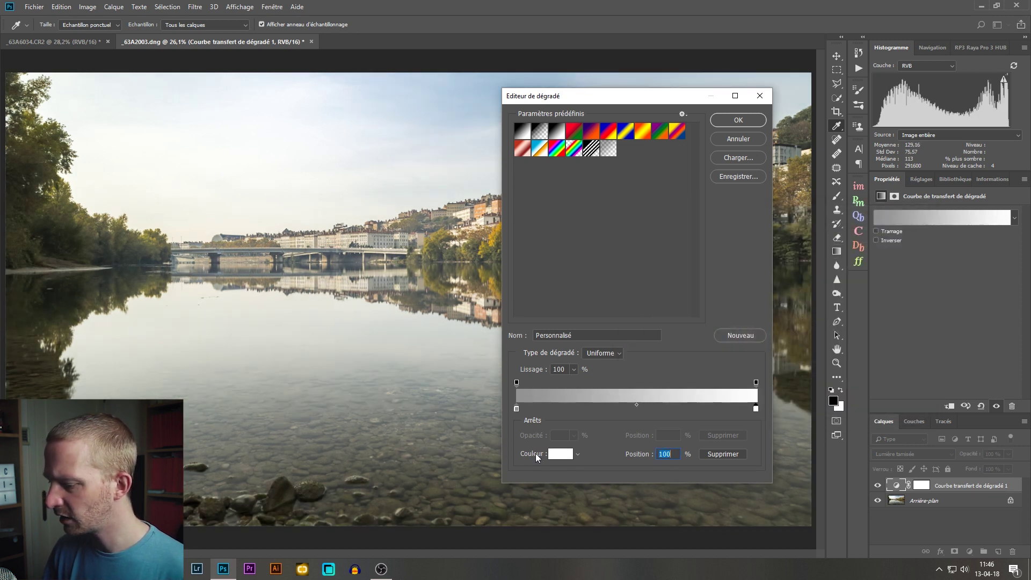
click(560, 454)
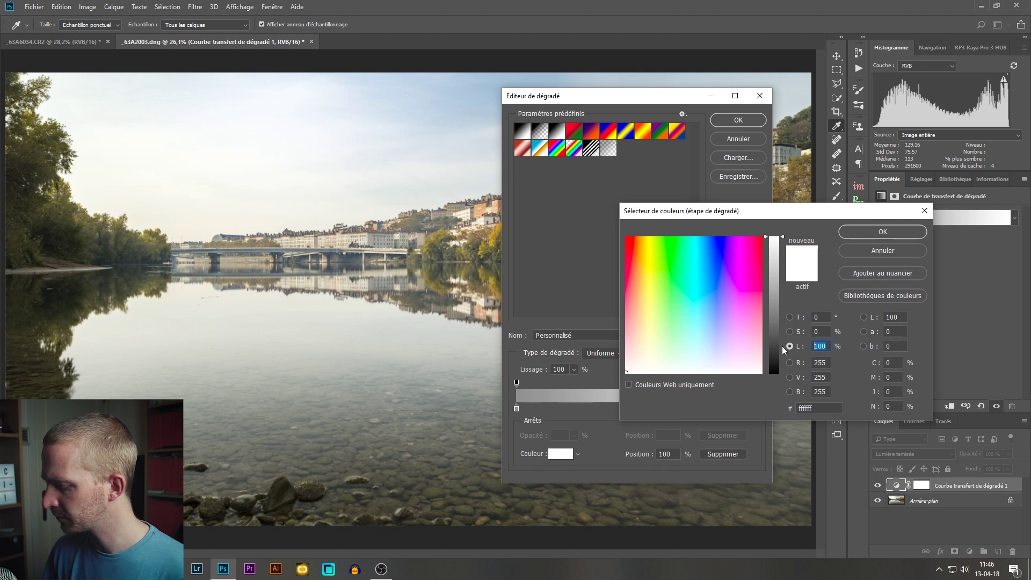
text(50)
key(Return)
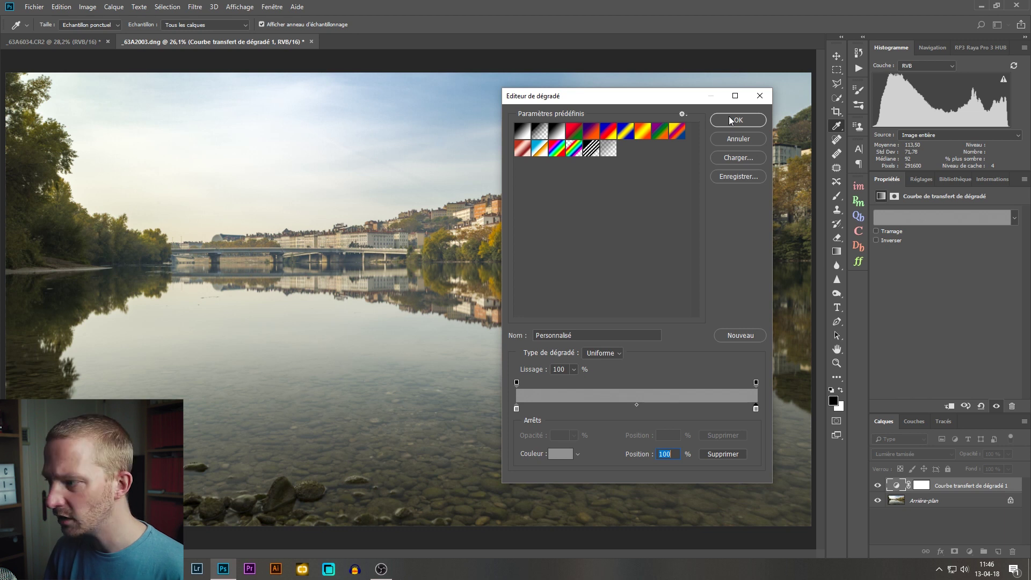
click(729, 116)
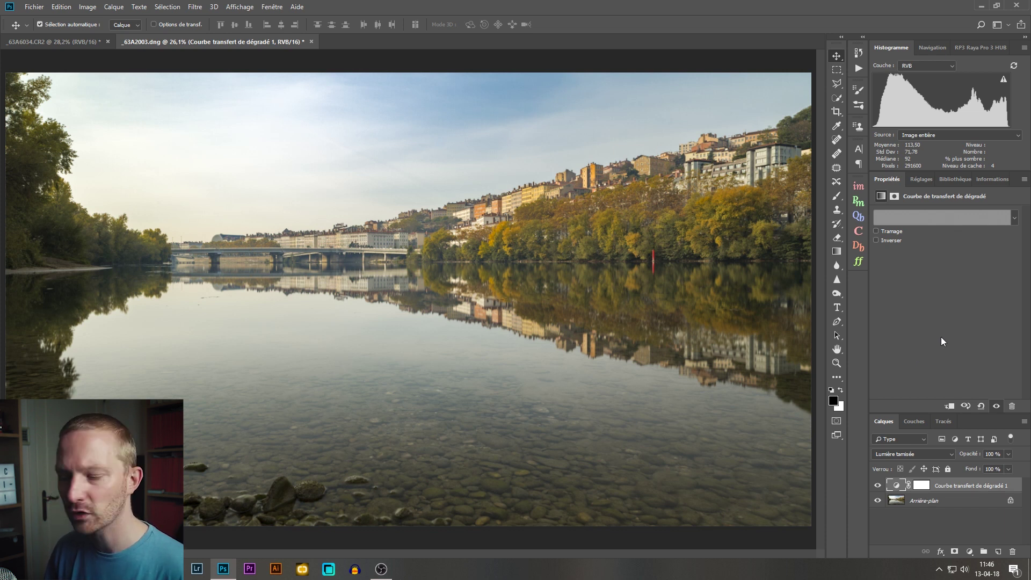
Compare the photo with the gradient map hidden and shown, then delete the layer
click(878, 486)
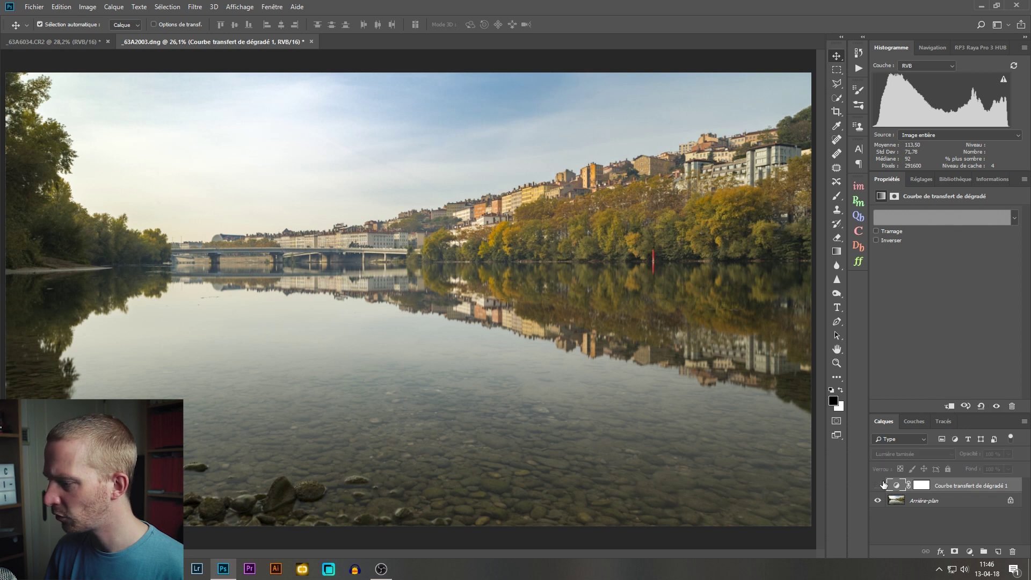
click(881, 486)
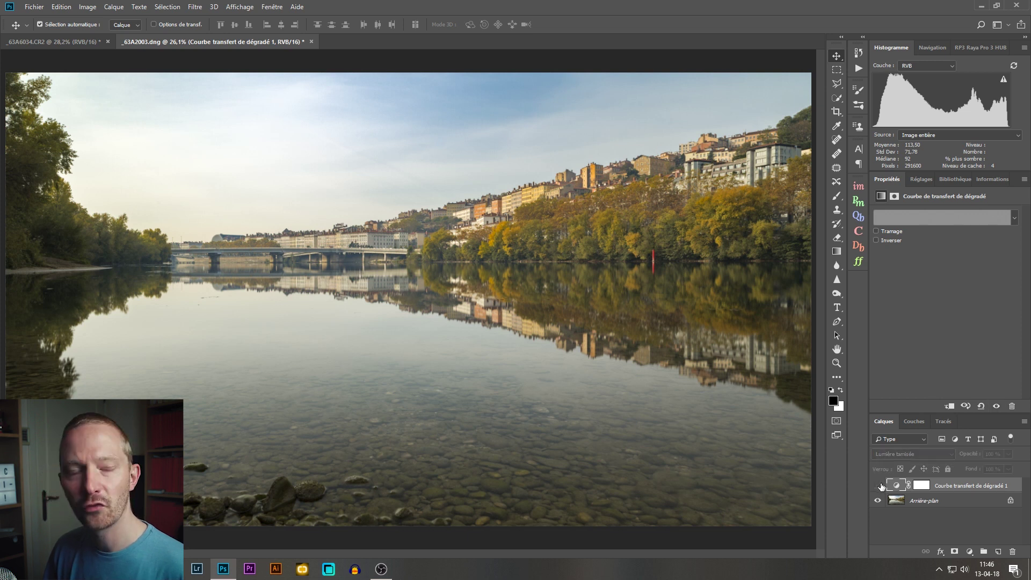
click(879, 486)
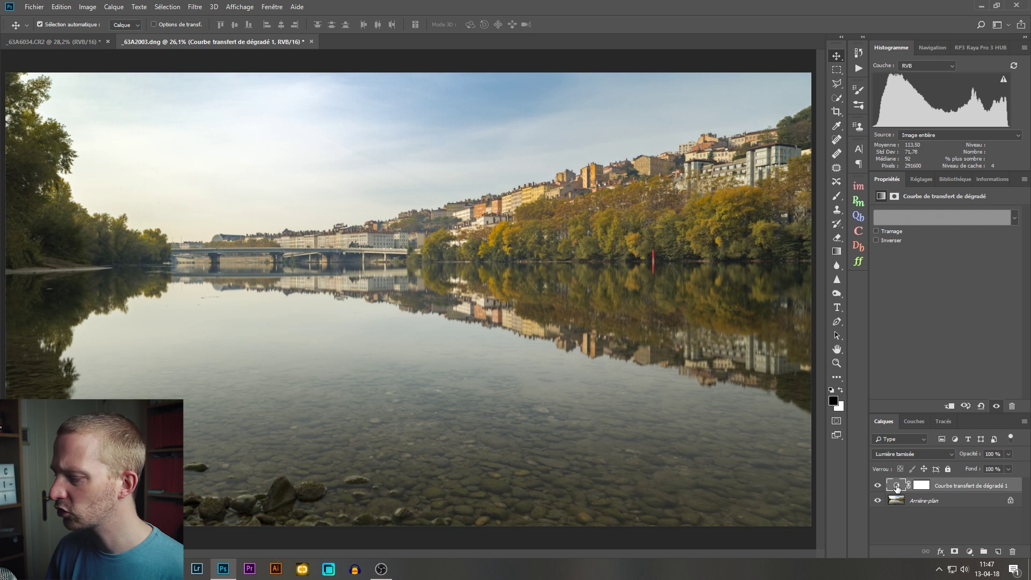
drag(985, 487, 1012, 552)
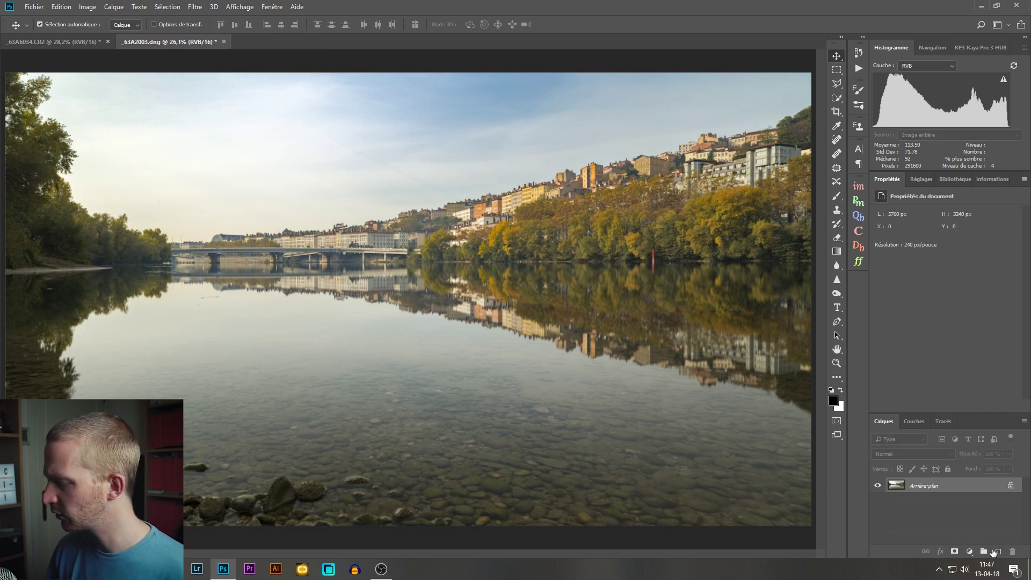
Add a new black-to-white gradient map layer in Lumière tamisée (Soft Light) blend mode
click(969, 552)
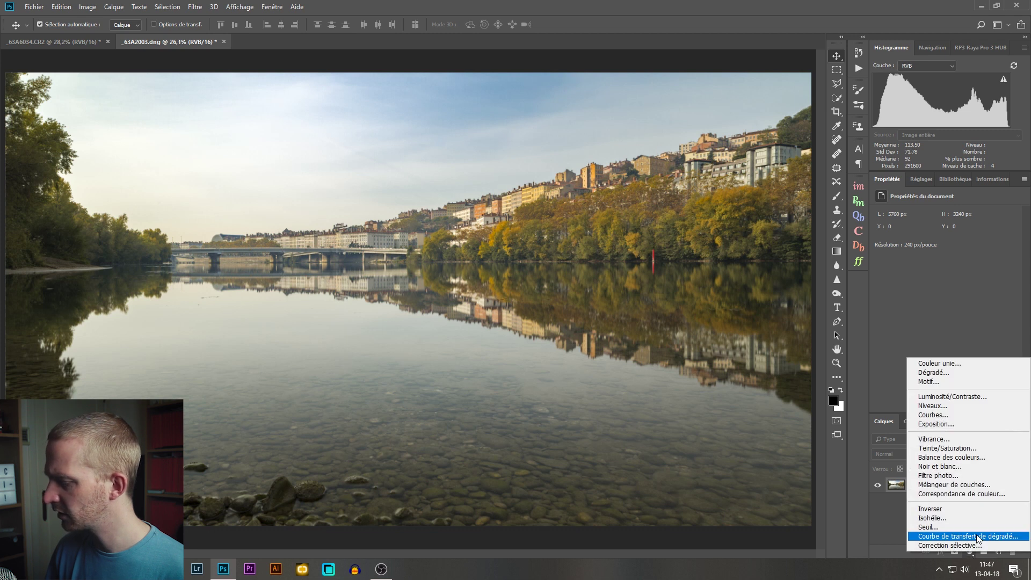
click(977, 536)
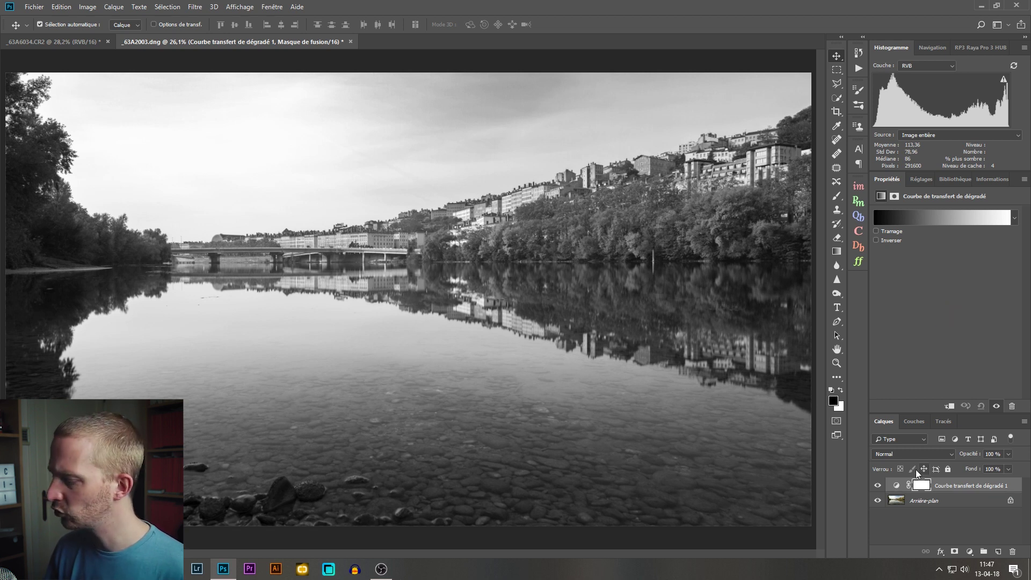
click(913, 454)
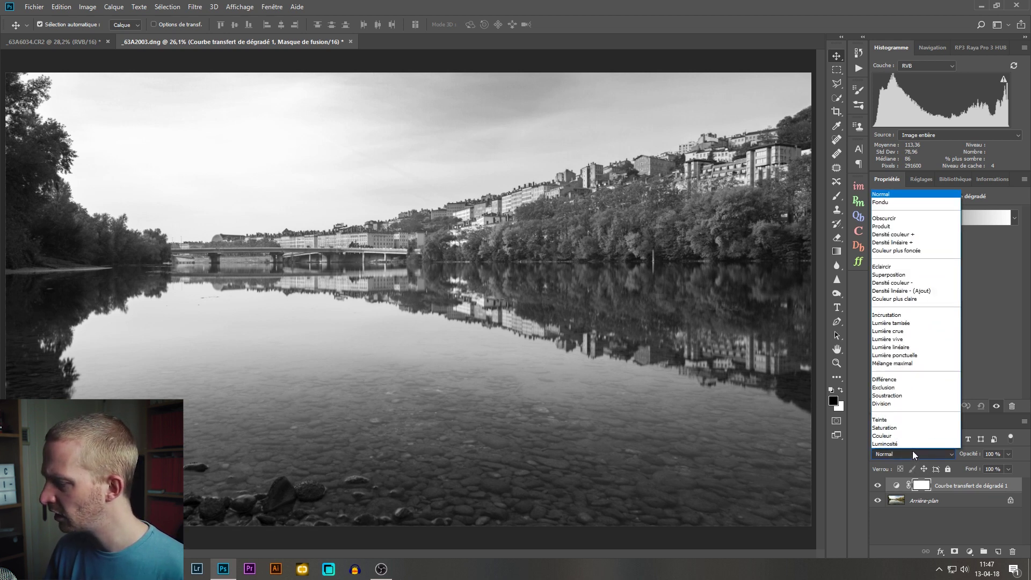
click(920, 324)
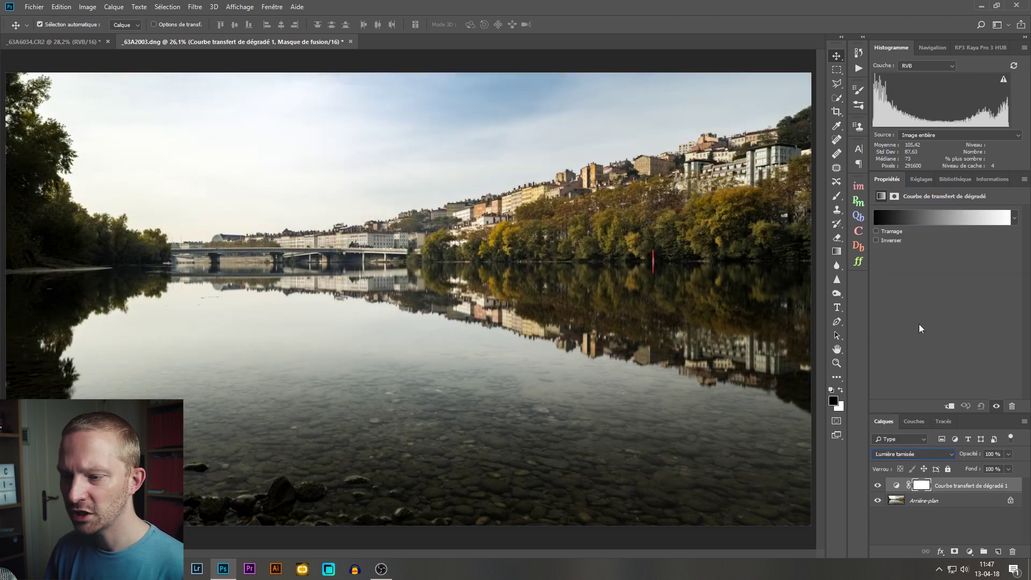
click(935, 217)
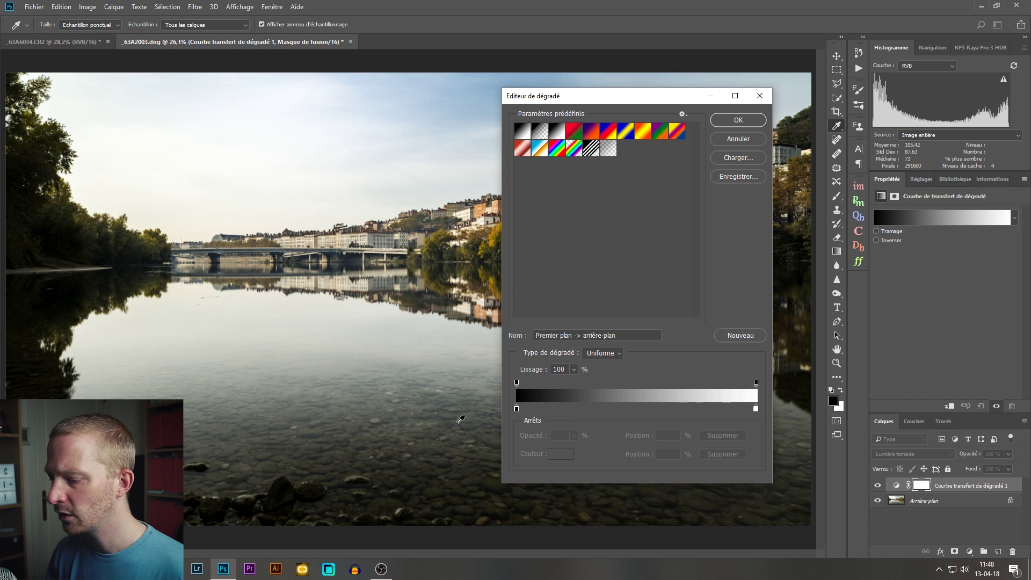
Give the gradient's left stop an orange-brown colour at lightness L 50
click(516, 409)
click(561, 457)
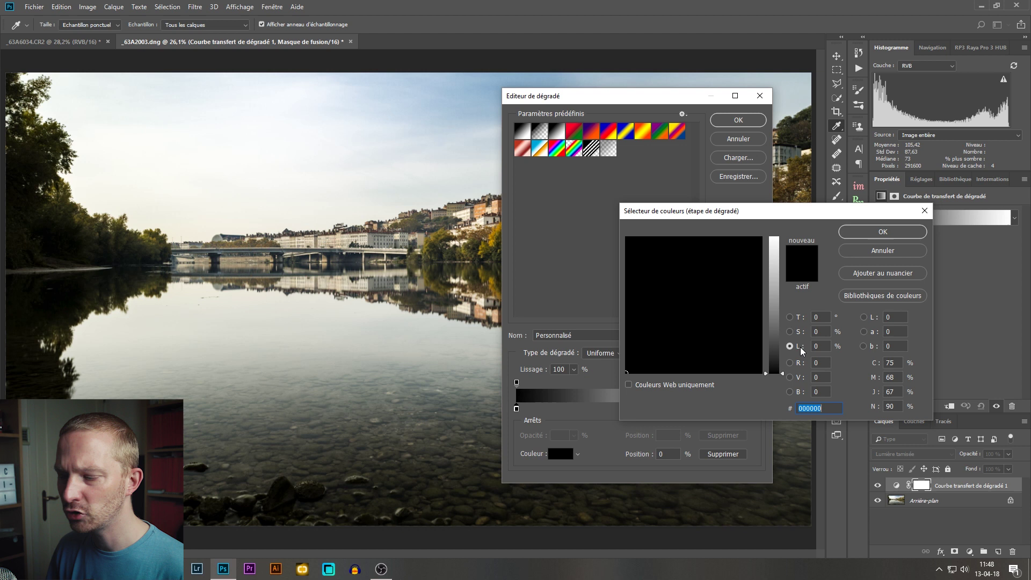
click(789, 346)
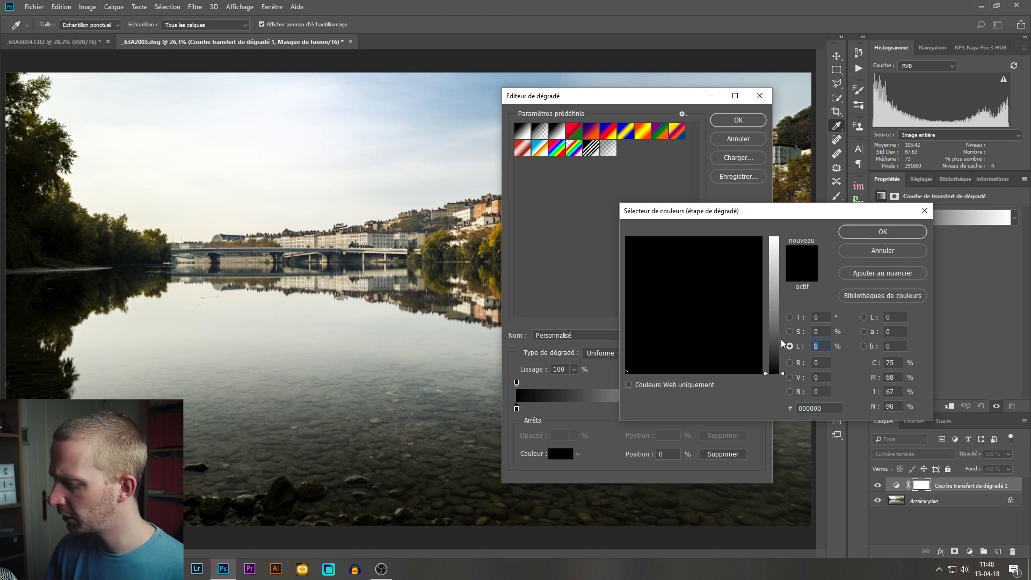
text(50)
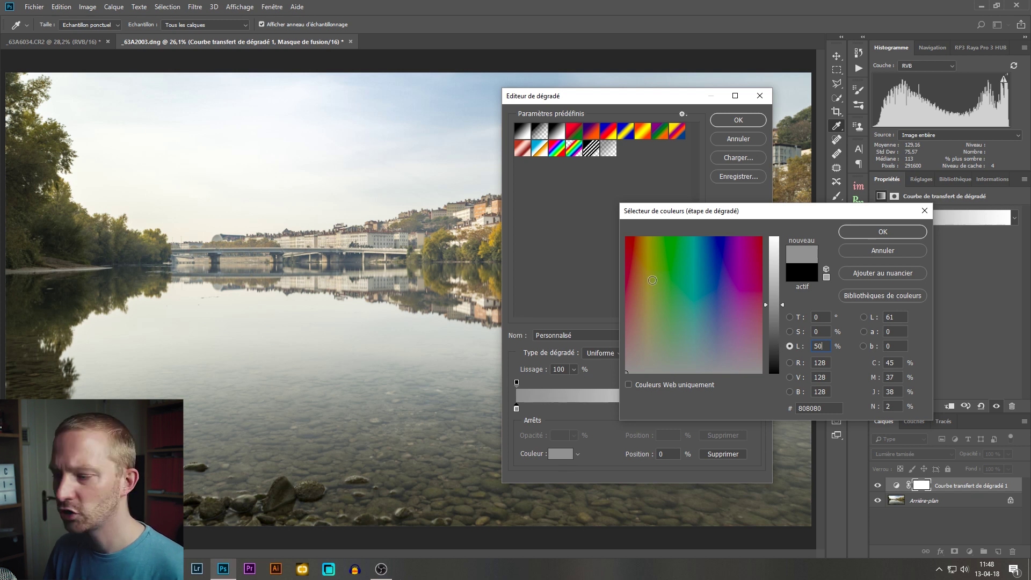
drag(645, 279, 637, 280)
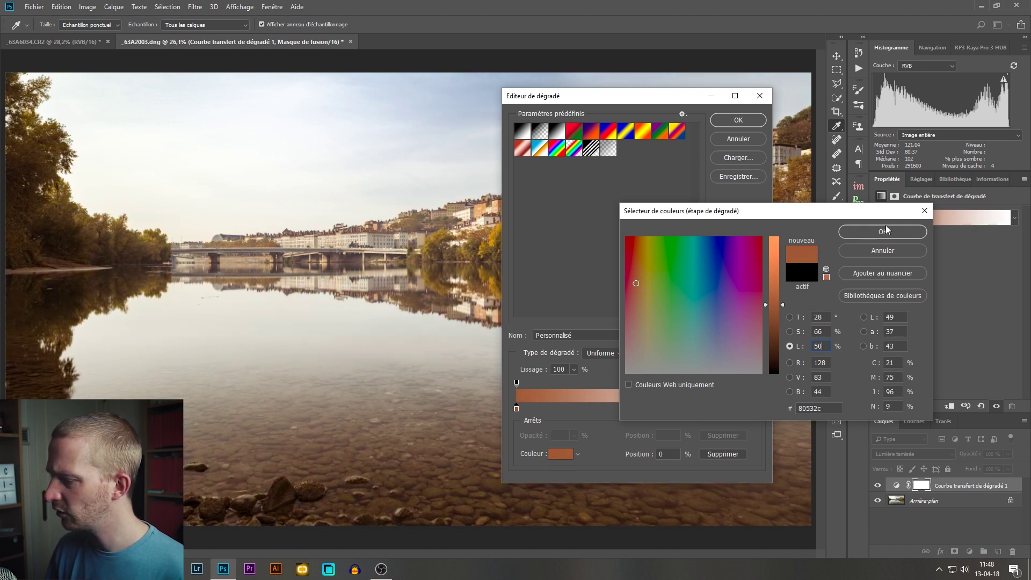
click(885, 230)
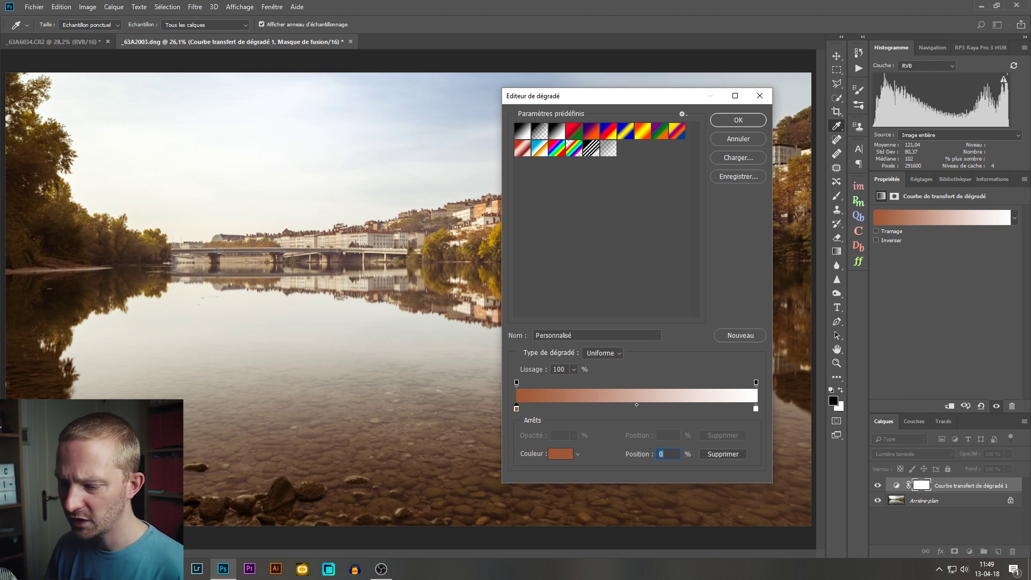
Change the right gradient stop from white to an olive yellow at lightness 50
click(756, 409)
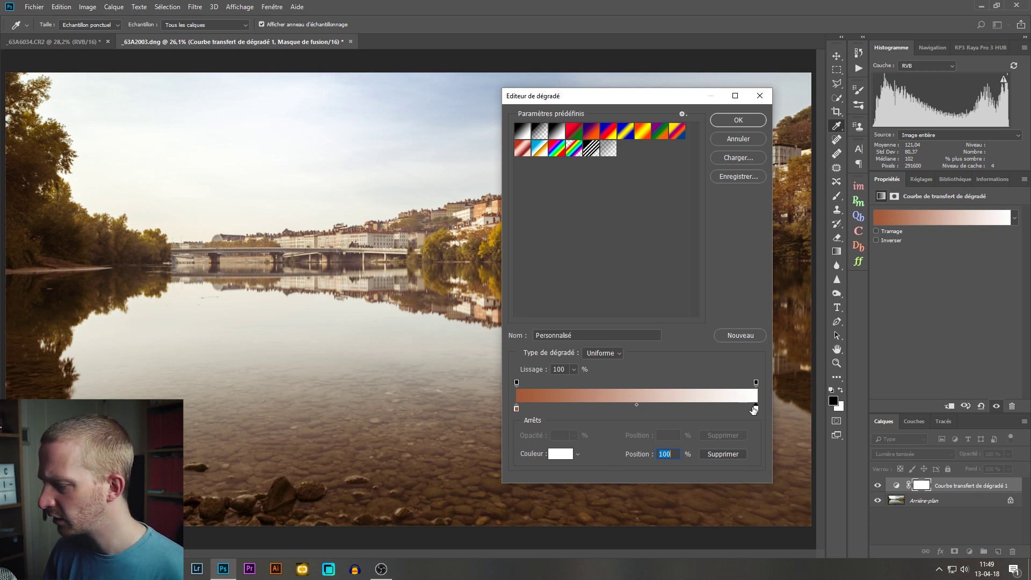
click(559, 455)
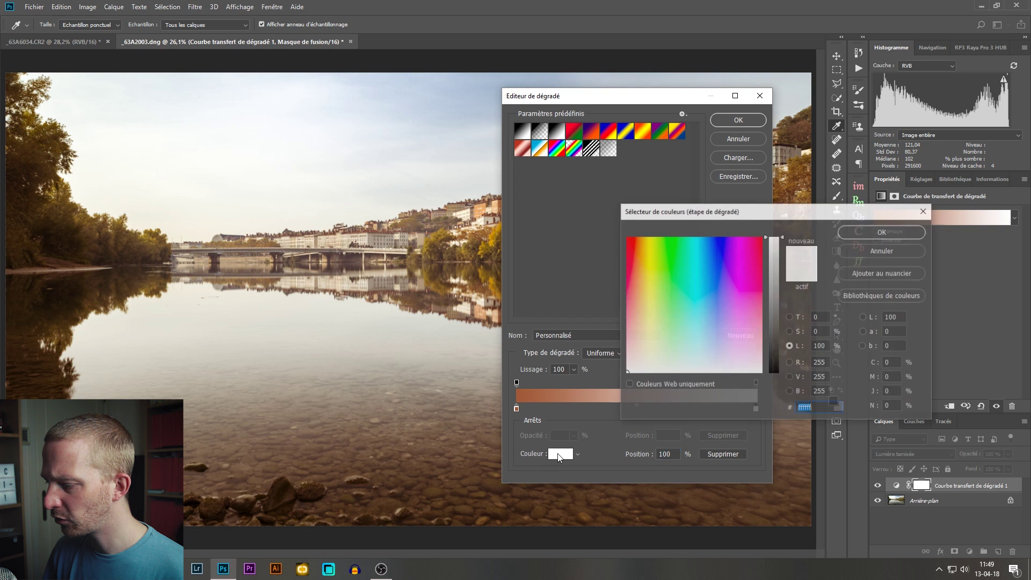
text(ffc8bb)
drag(626, 337, 636, 316)
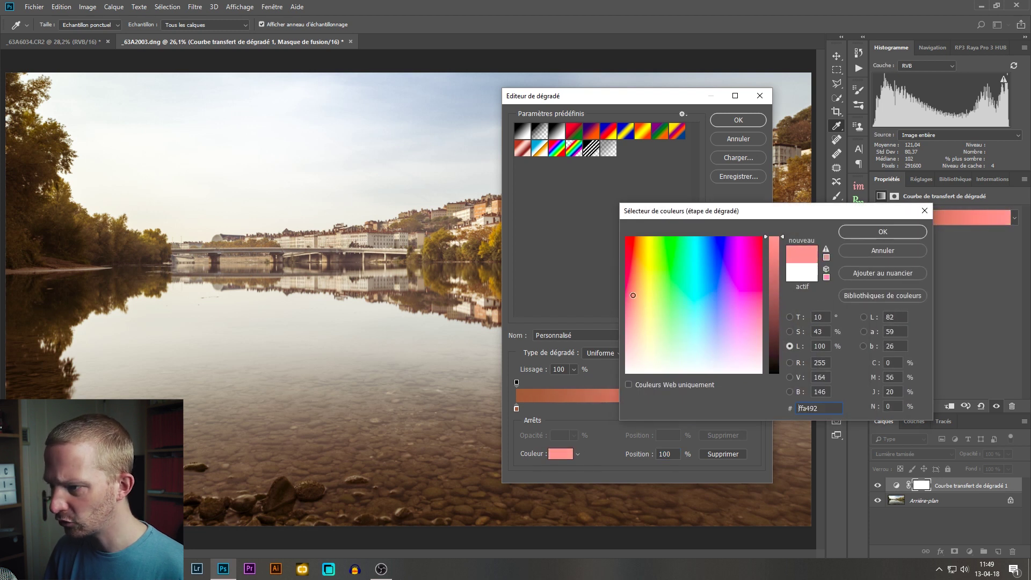
text(ffda94)
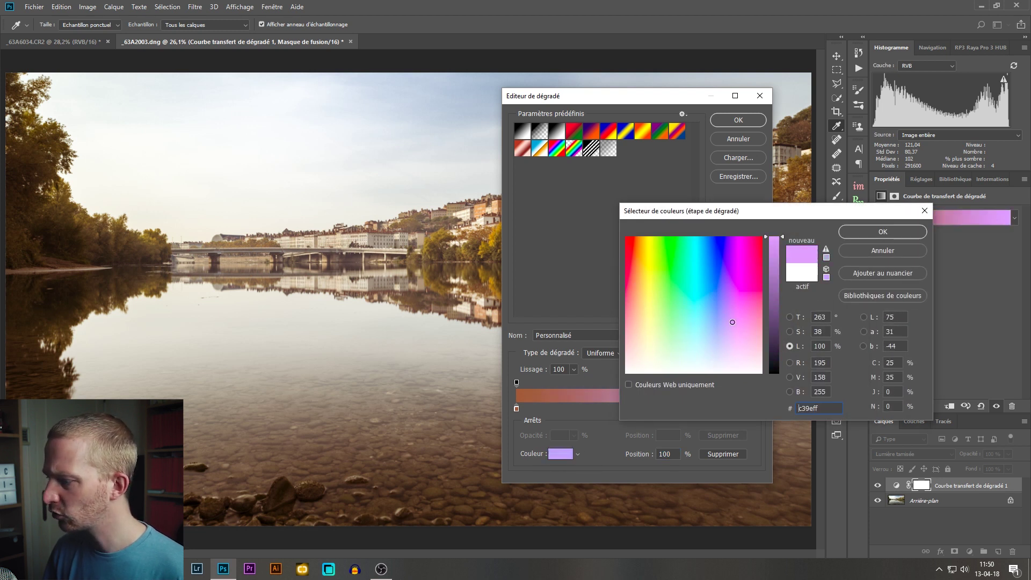
drag(638, 315, 641, 307)
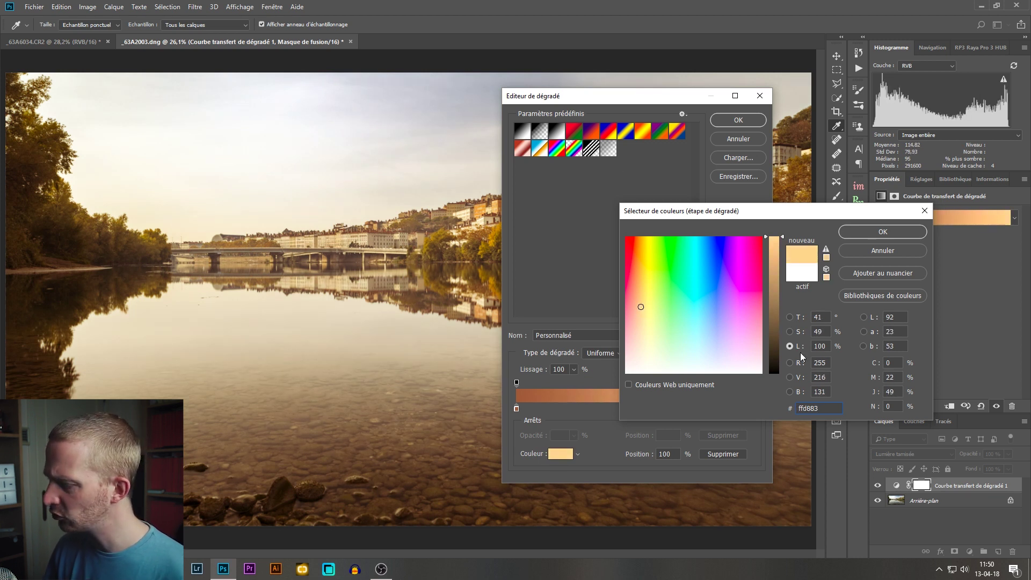
double_click(827, 346)
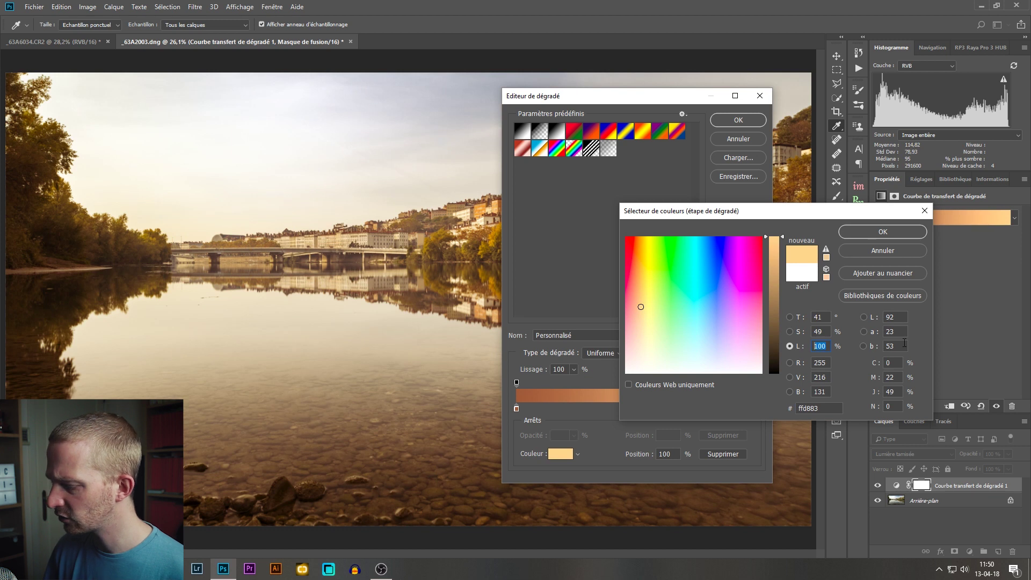
text(50)
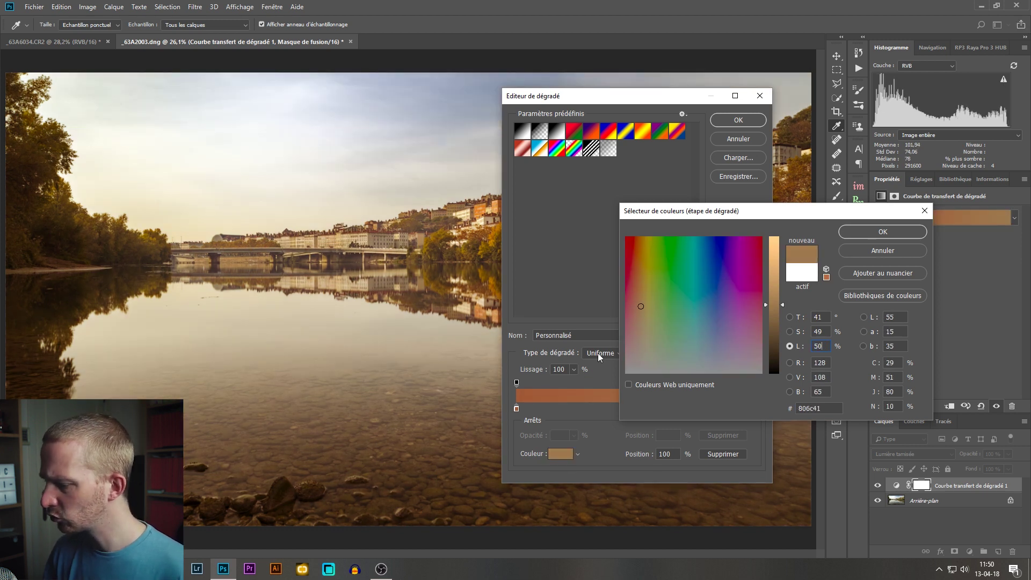
drag(641, 308, 649, 307)
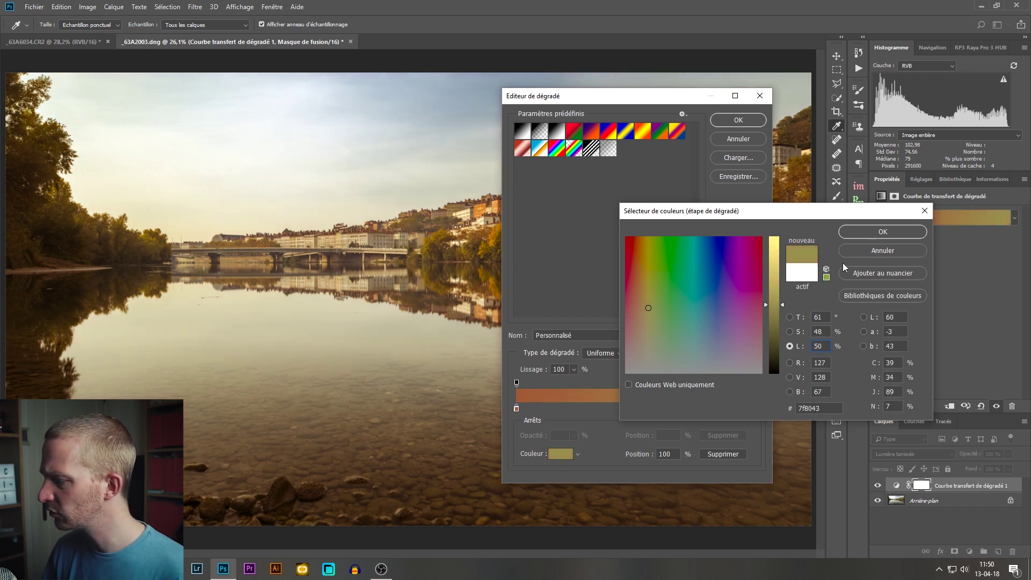
click(892, 231)
Accept the brown-to-olive gradient and toggle the toning layer on and off to compare
key(Return)
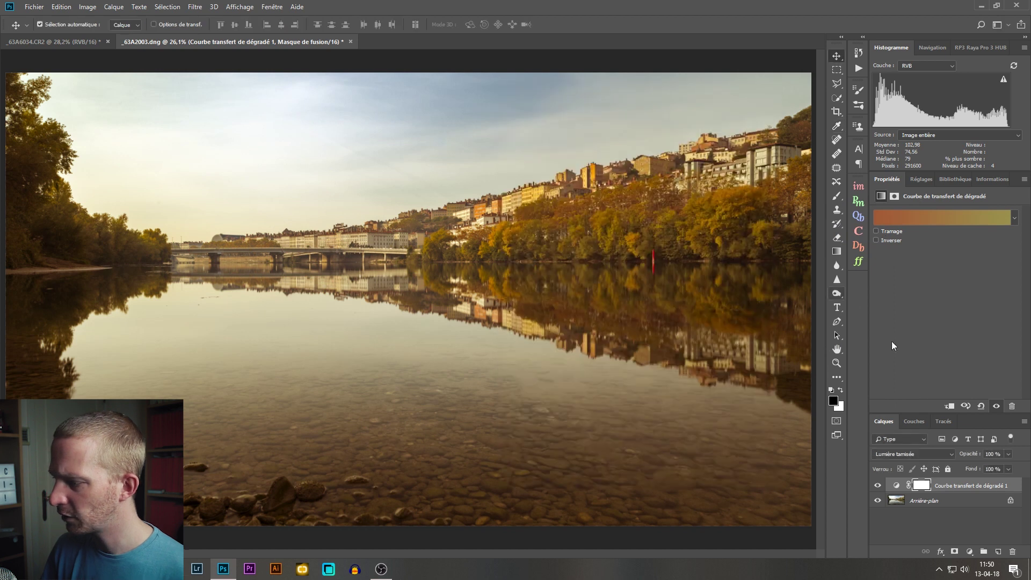
click(877, 487)
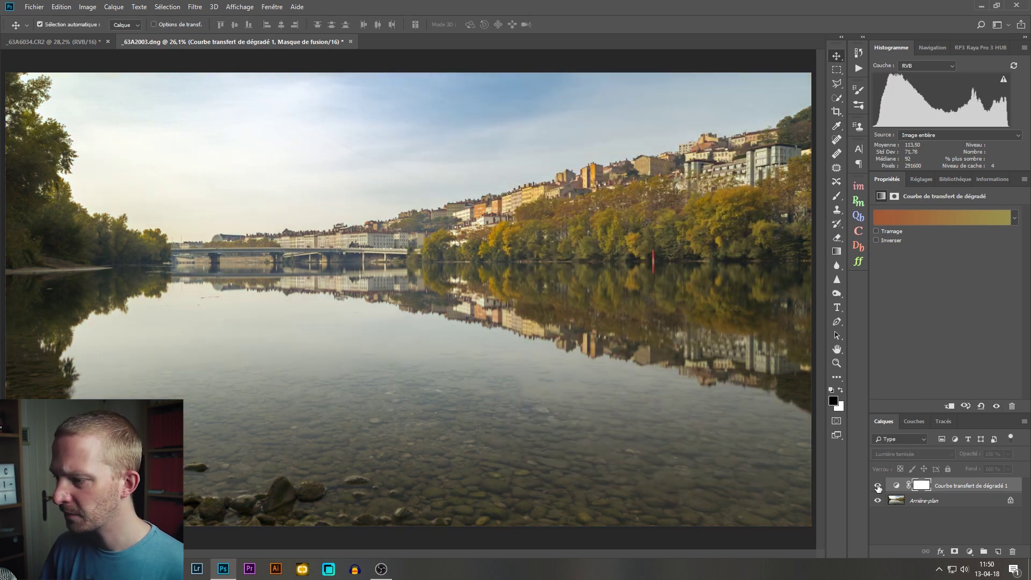
click(878, 487)
click(878, 486)
click(878, 487)
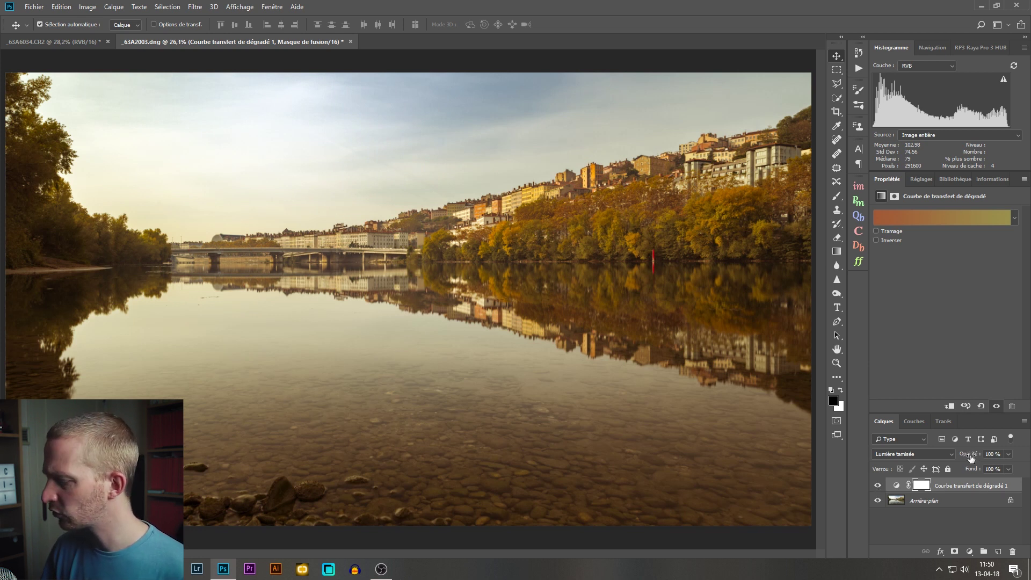
Lower the toning layer's opacity to 49% and compare it with the layer hidden
drag(969, 453, 946, 457)
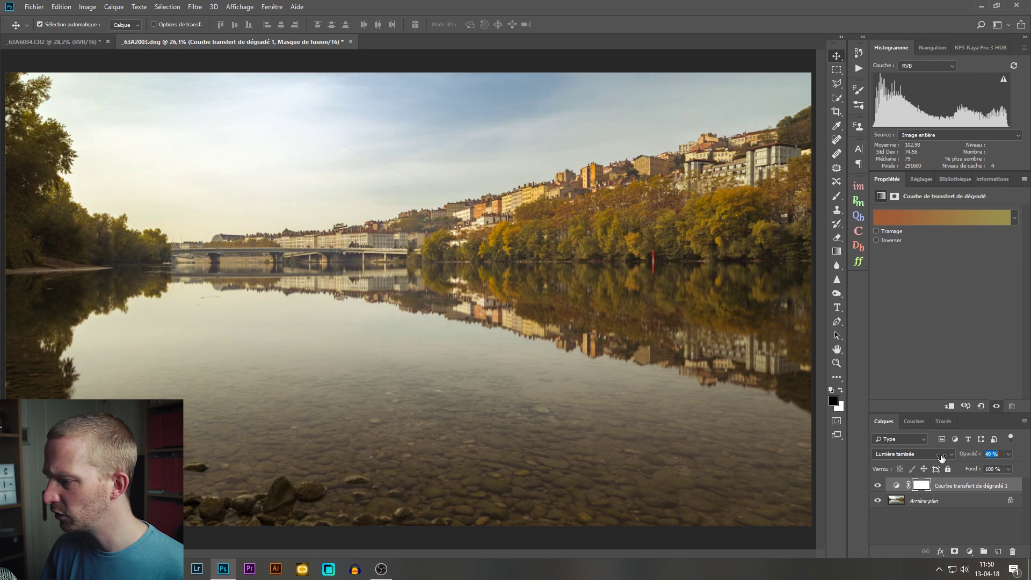
drag(942, 457, 941, 457)
click(878, 486)
click(879, 486)
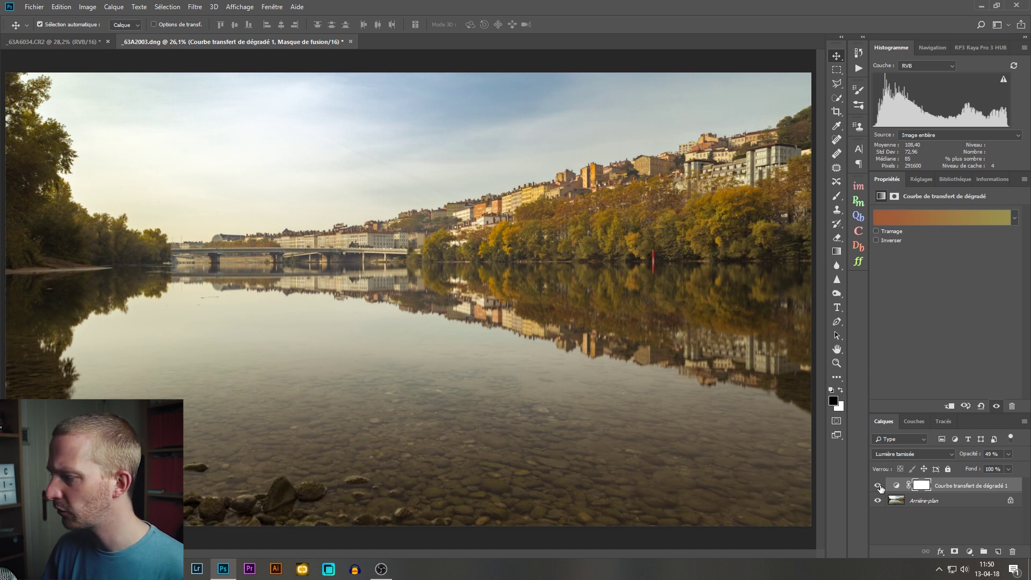
Recolour the left gradient stop to purple-magenta
click(914, 220)
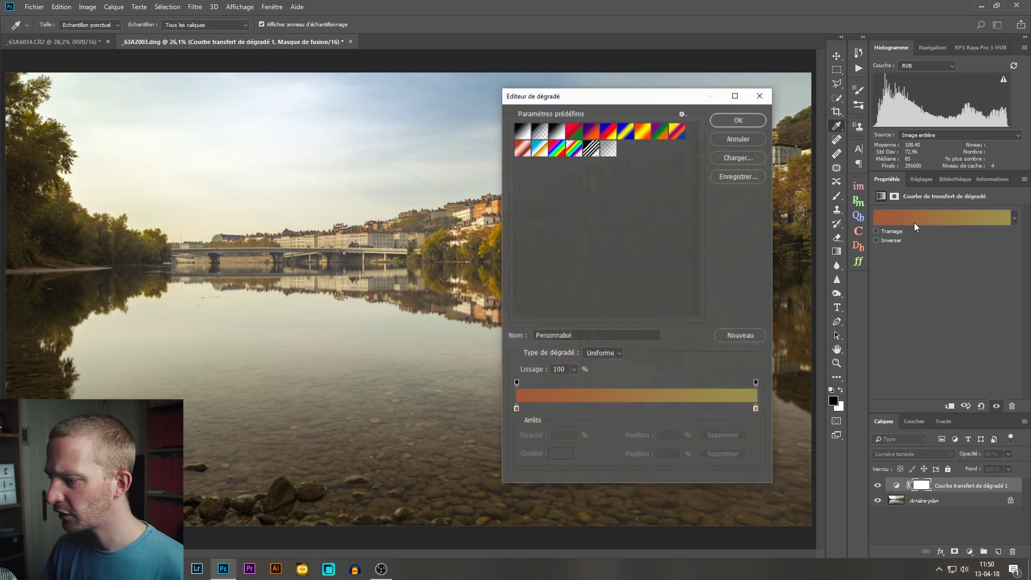
click(516, 409)
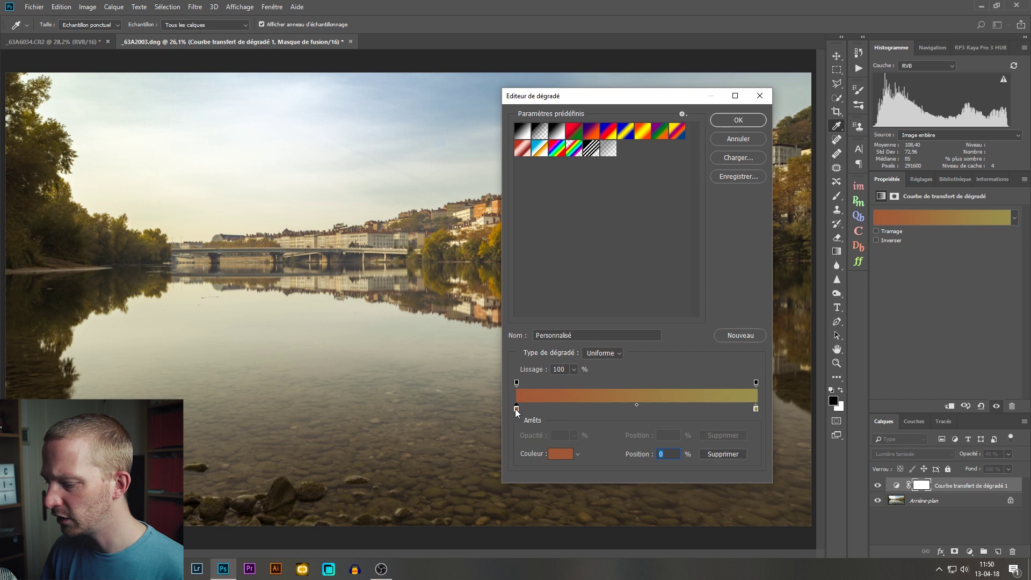
click(553, 456)
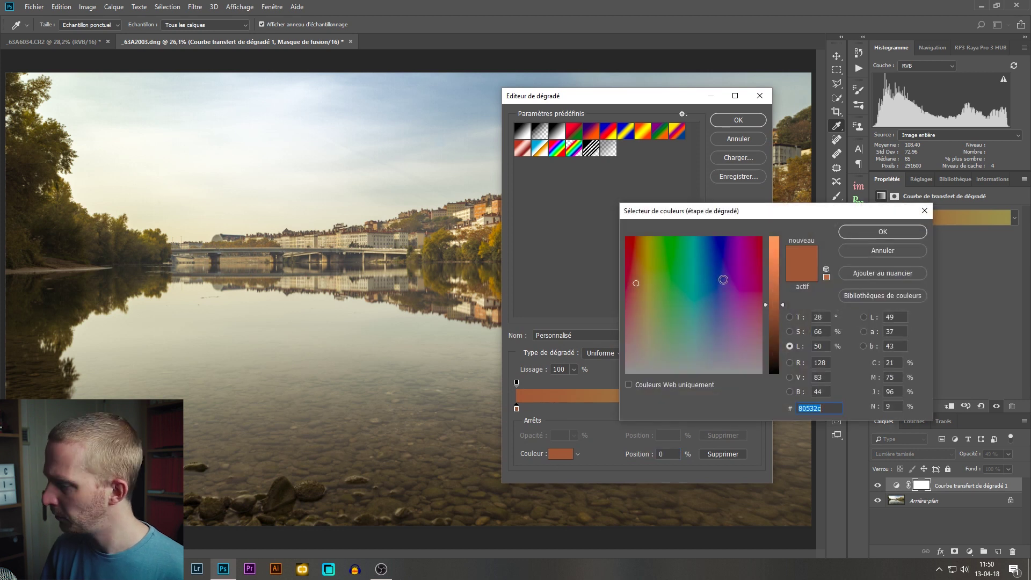
click(741, 277)
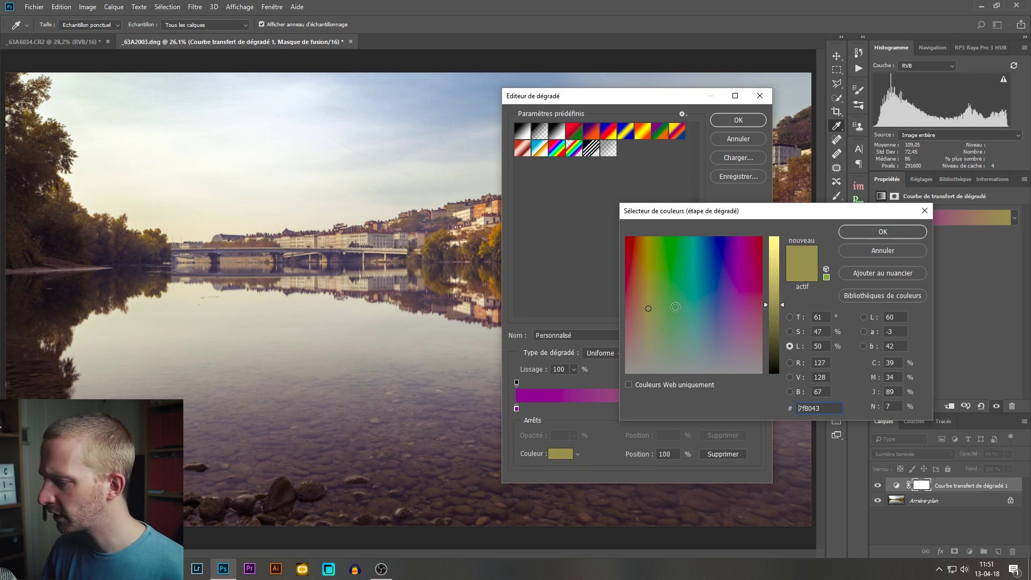
Make the right stop green, apply the purple-to-green gradient, and compare before and after
click(668, 307)
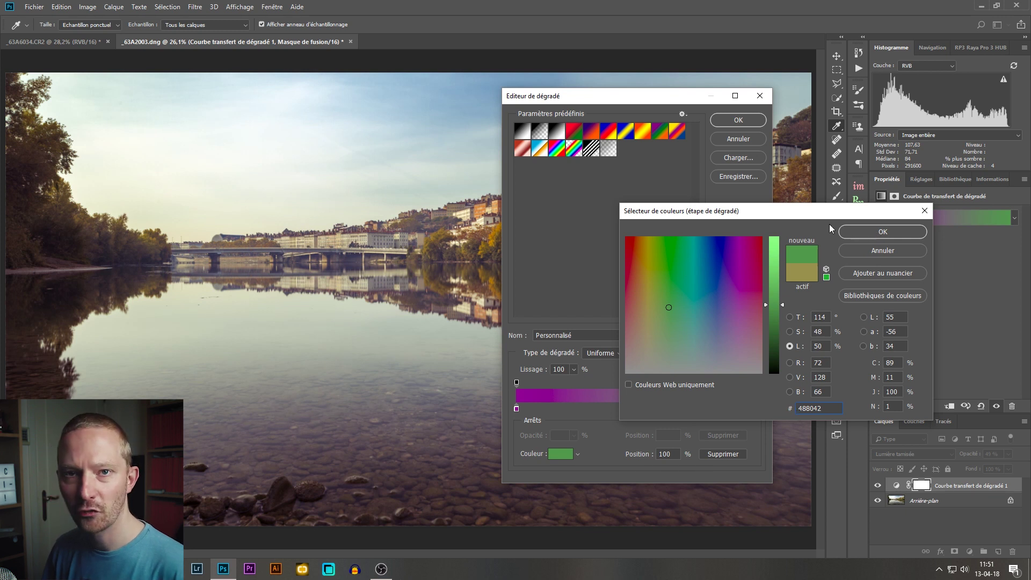
click(881, 232)
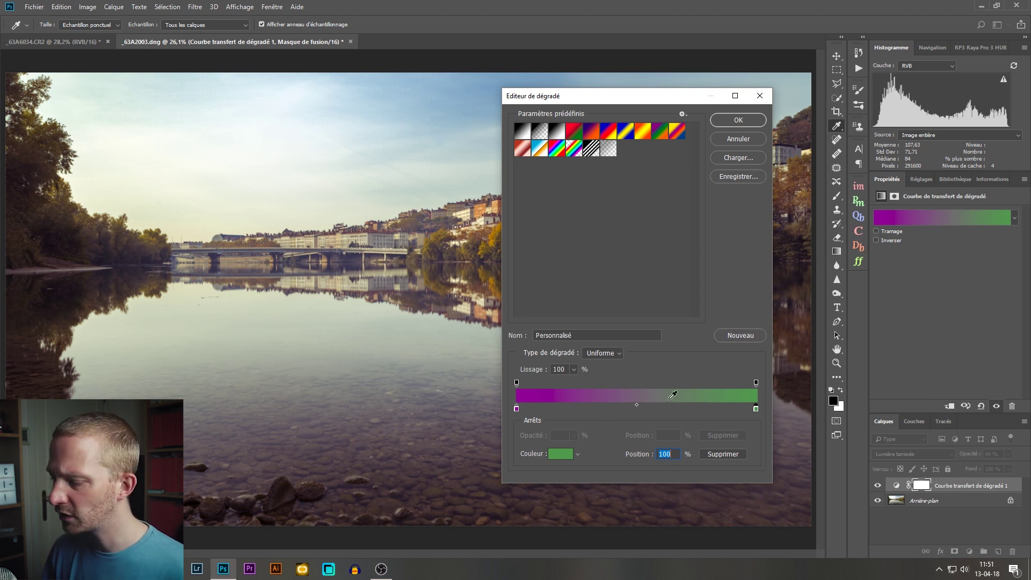
click(738, 119)
click(879, 486)
click(879, 487)
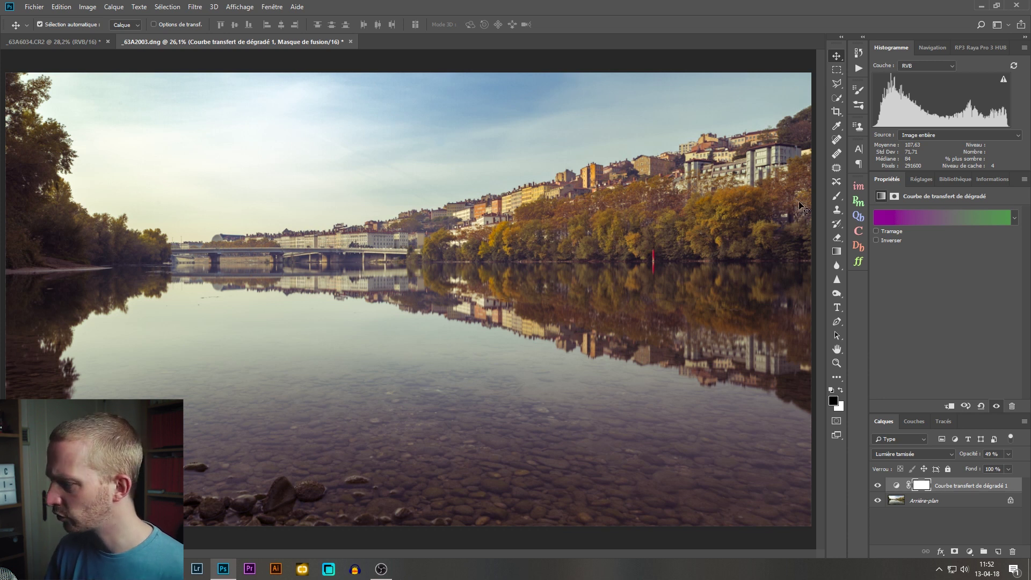
Lighten the purple left stop to lightness 60
click(952, 215)
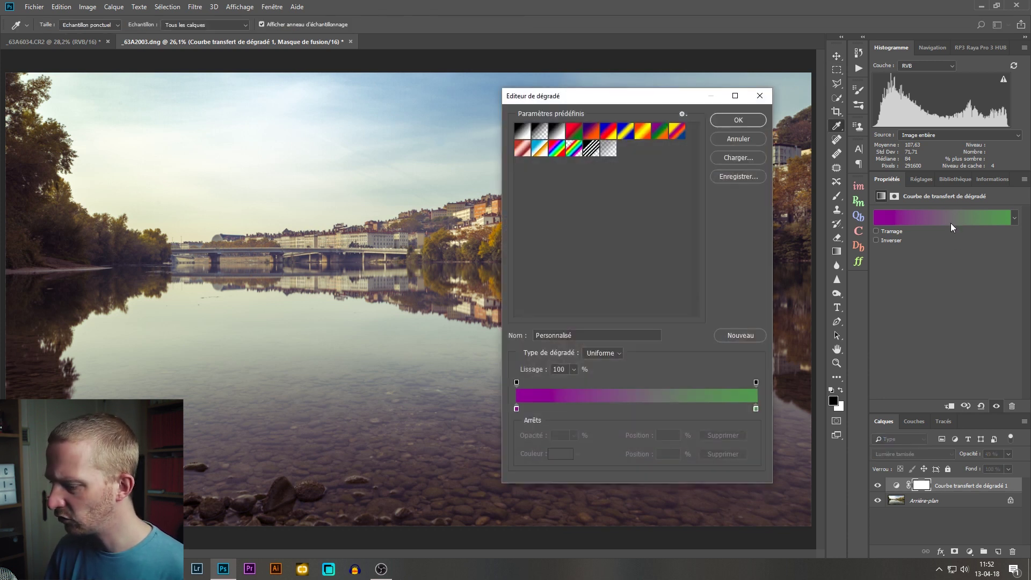
click(516, 409)
click(559, 457)
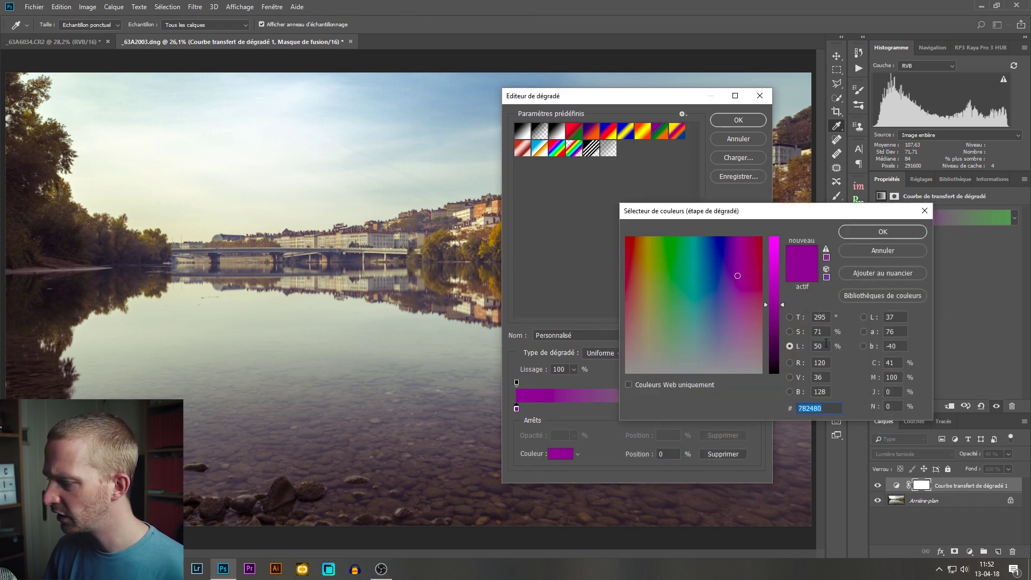
click(828, 346)
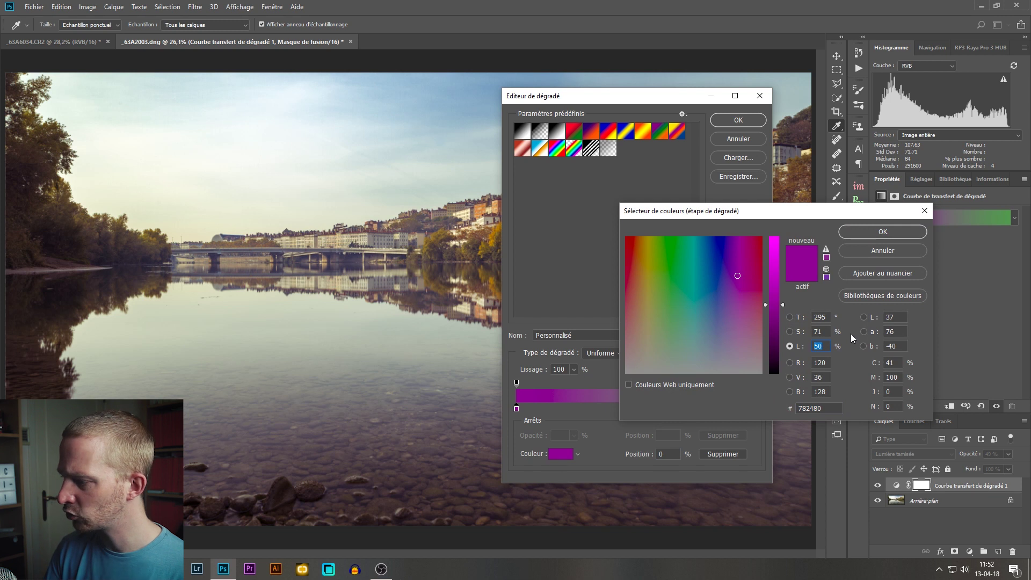
text(60)
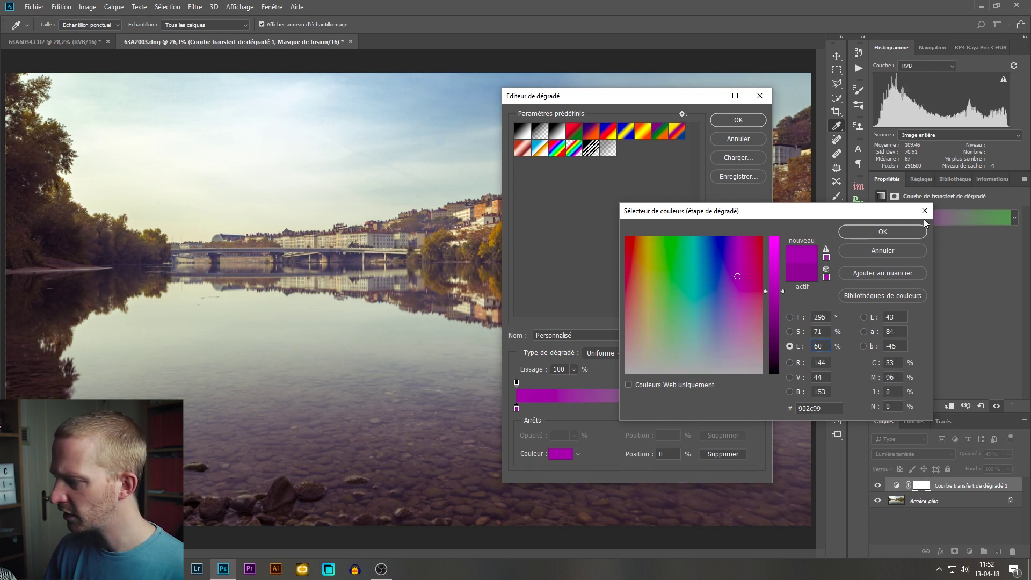
click(891, 231)
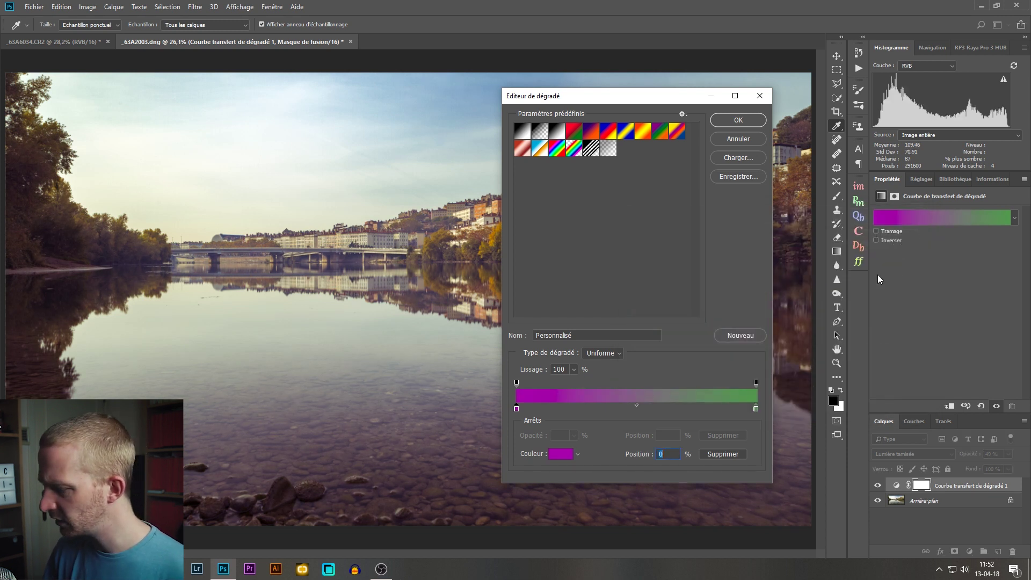
Lighten the green right stop to lightness 75 and apply the gradient
double_click(756, 409)
double_click(821, 346)
text(75)
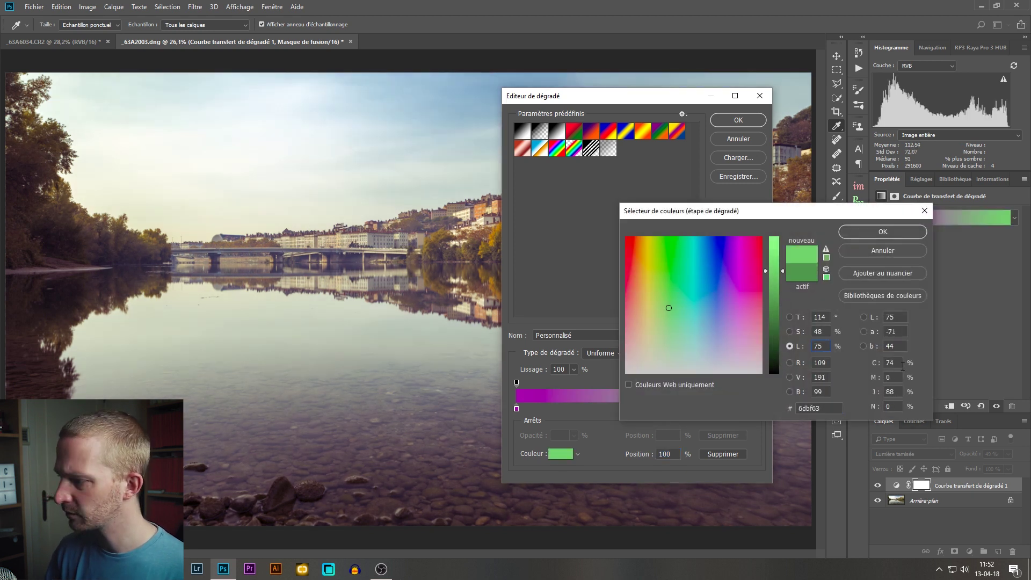
click(887, 229)
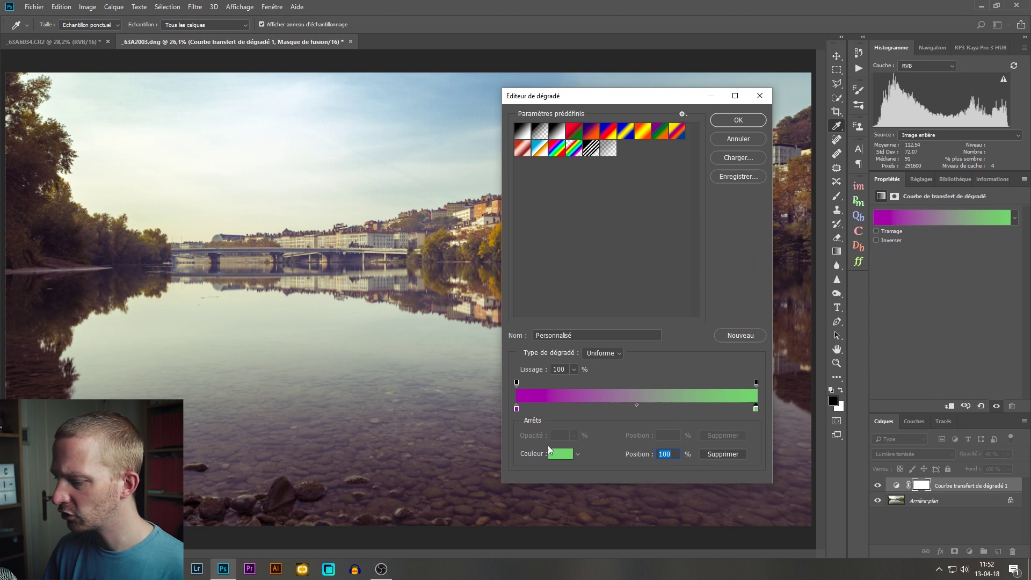
click(733, 121)
Compare the gradient map on and off, then switch to the _63A6034.CR2 skyline photo
click(878, 485)
click(877, 485)
click(878, 486)
click(877, 485)
click(878, 486)
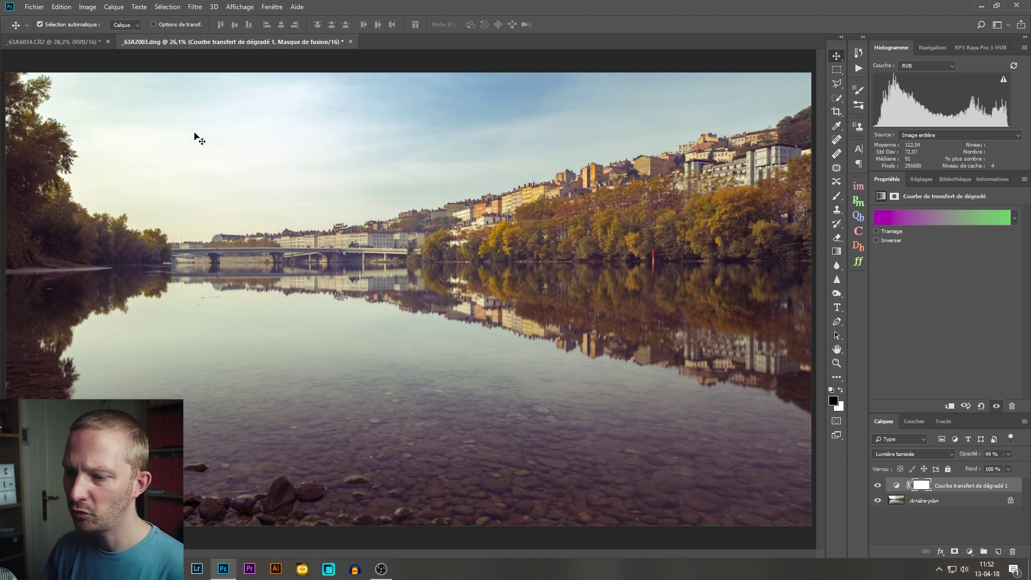
click(79, 42)
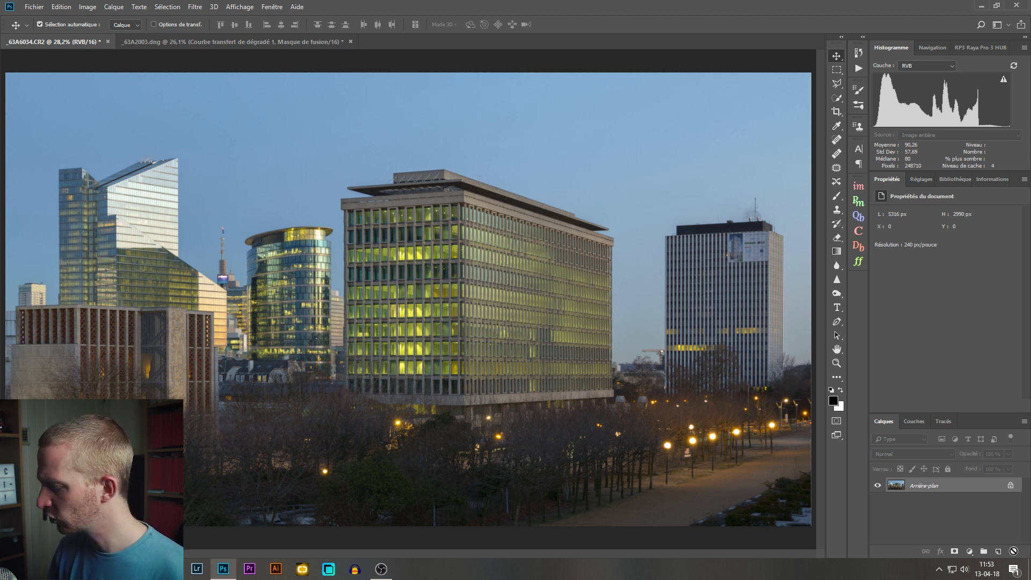
Add a black-to-white Gradient Map adjustment layer to the skyline and open its gradient editor
click(969, 551)
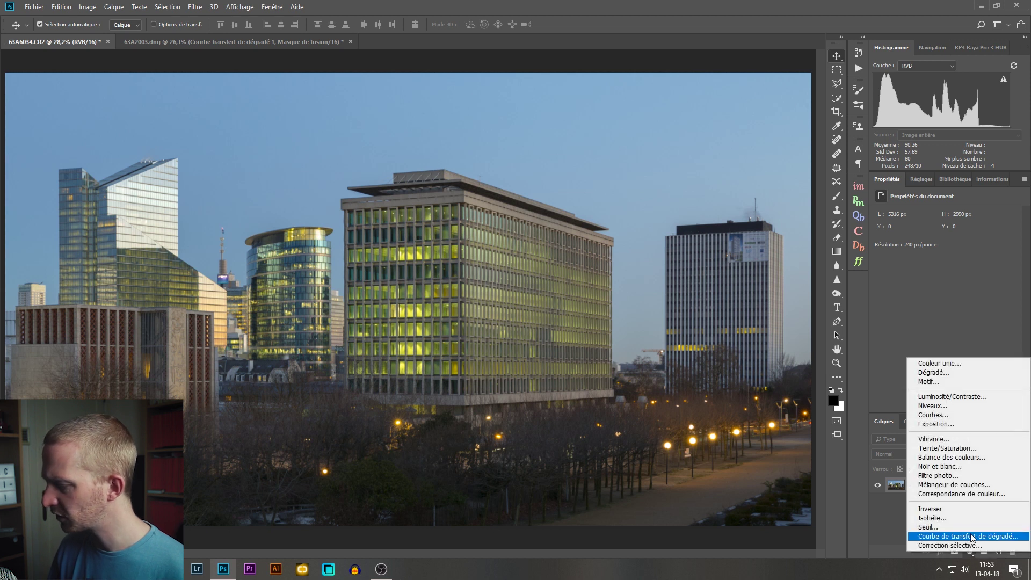
click(973, 536)
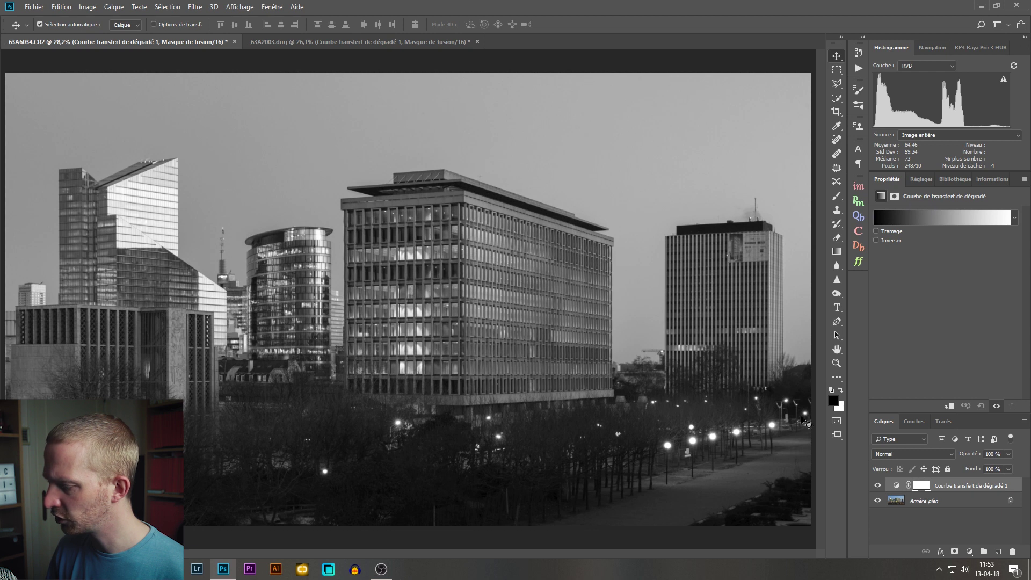
click(929, 217)
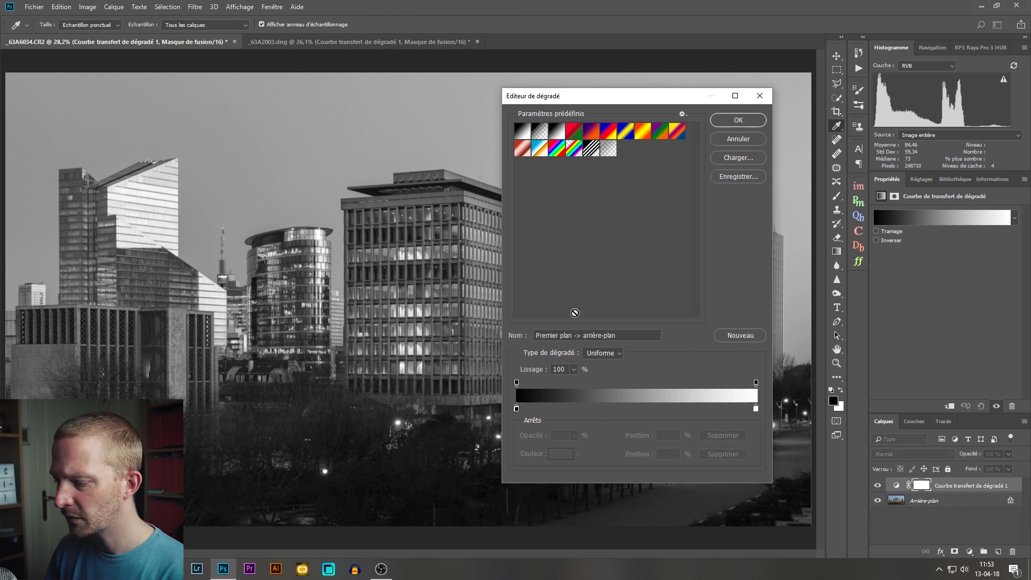
Set the left gradient stop to a deep blue
click(517, 409)
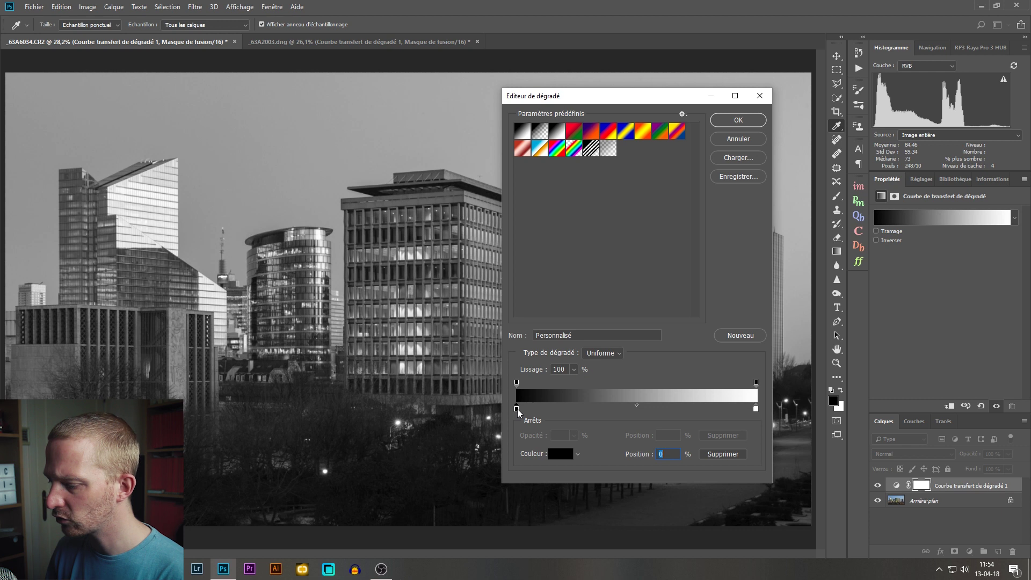
click(559, 455)
click(698, 314)
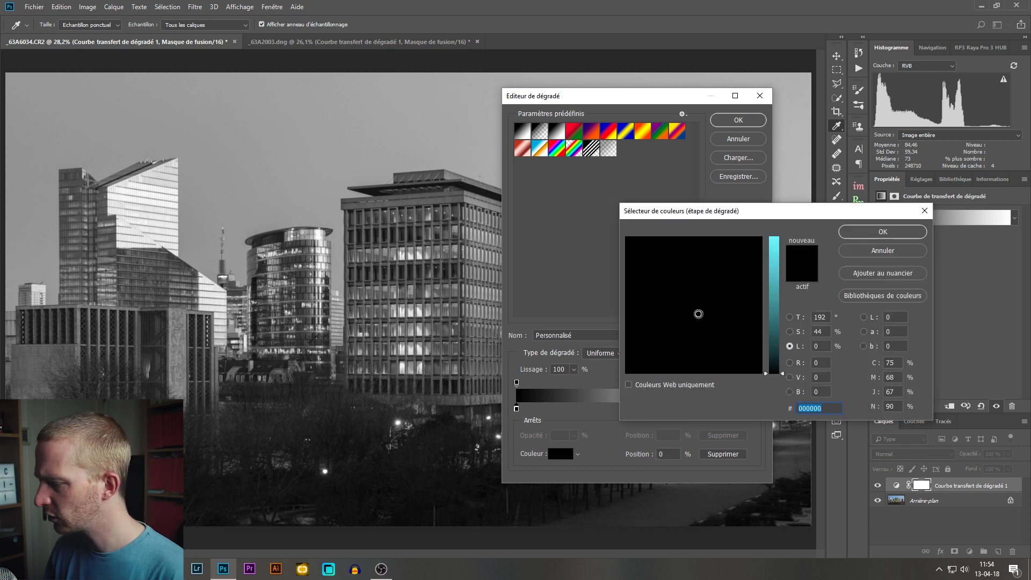
click(772, 305)
click(716, 303)
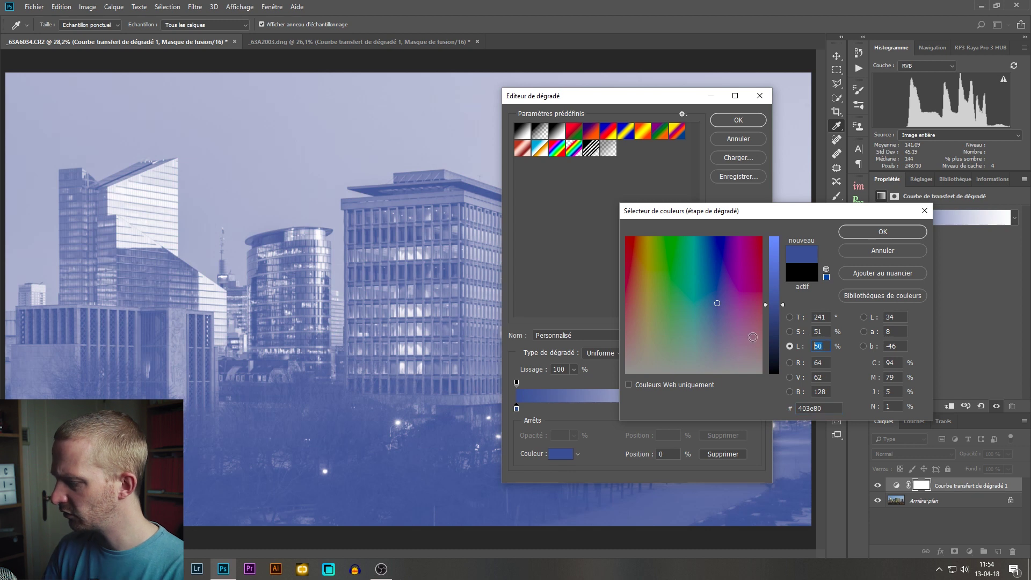
text(50)
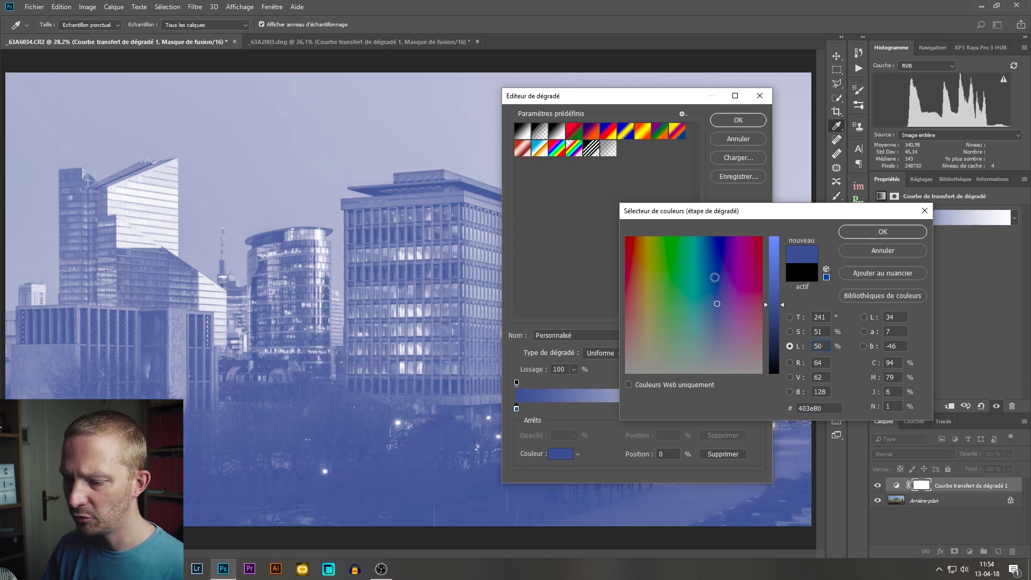
drag(718, 288, 719, 266)
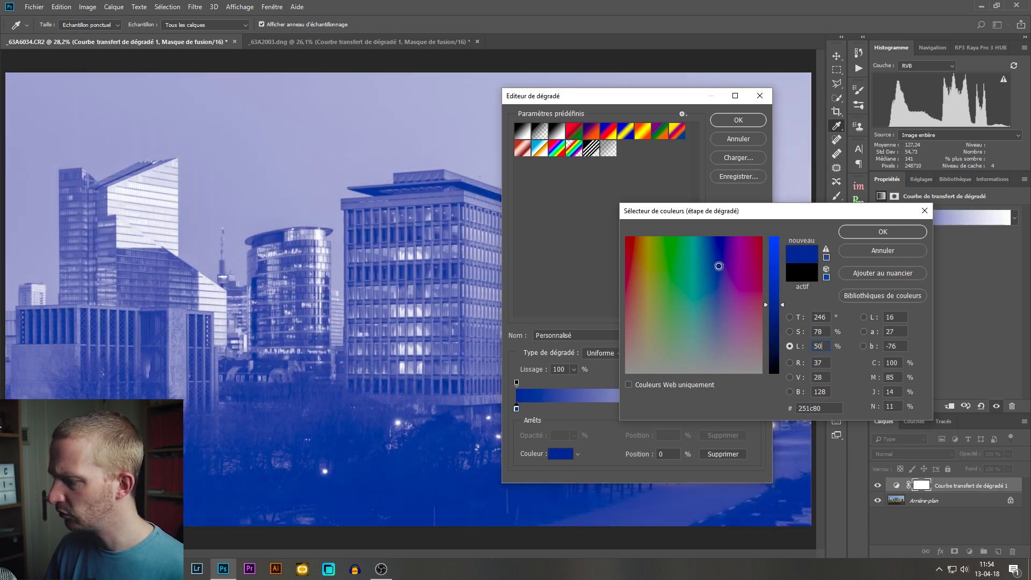
click(904, 229)
Set the right stop to a saturated brown starting from hex ffd195, then apply the gradient
click(756, 409)
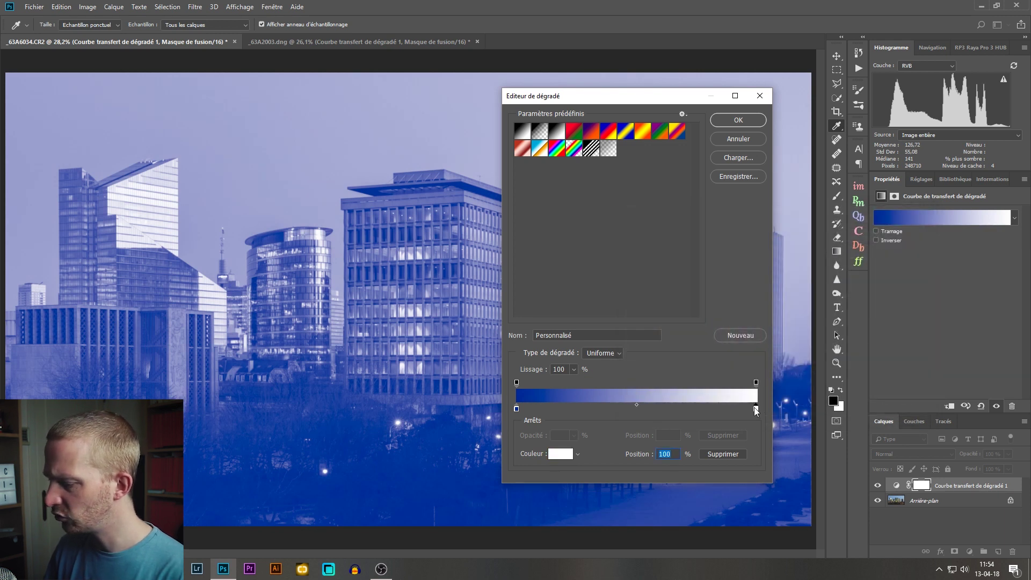
double_click(754, 406)
text(ffd195)
click(640, 308)
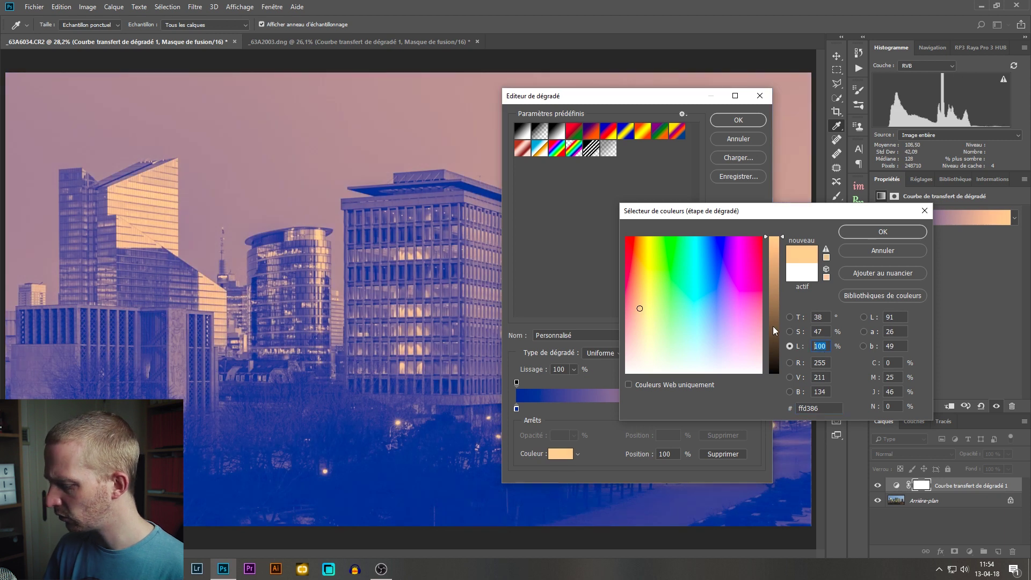
text(50)
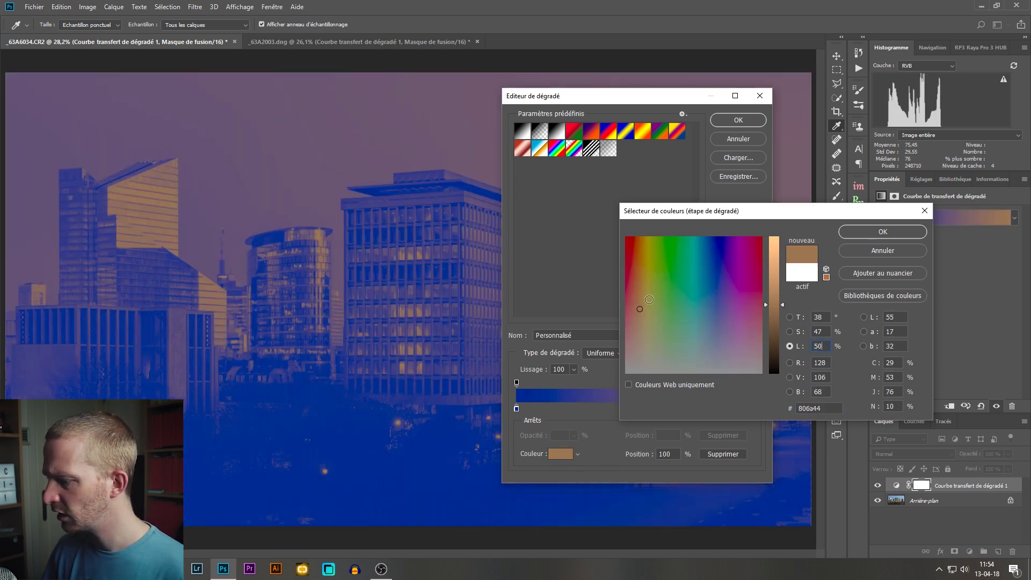
drag(640, 309, 640, 276)
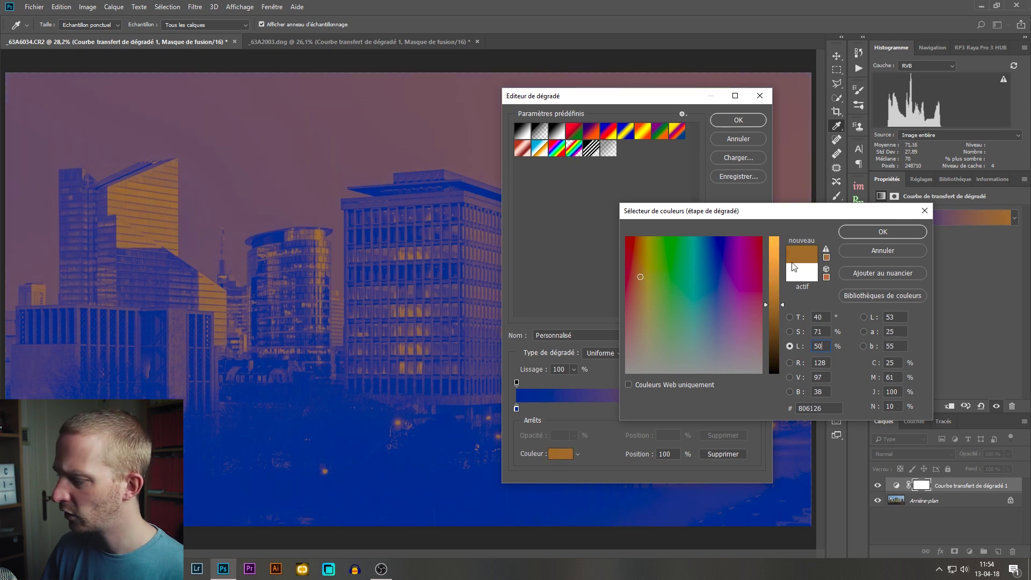
click(879, 236)
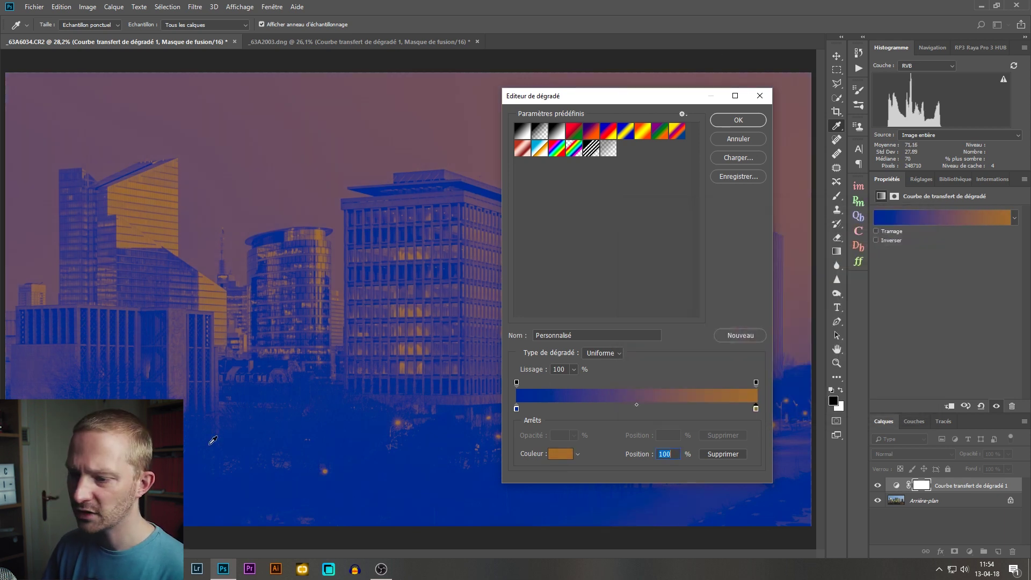
click(738, 121)
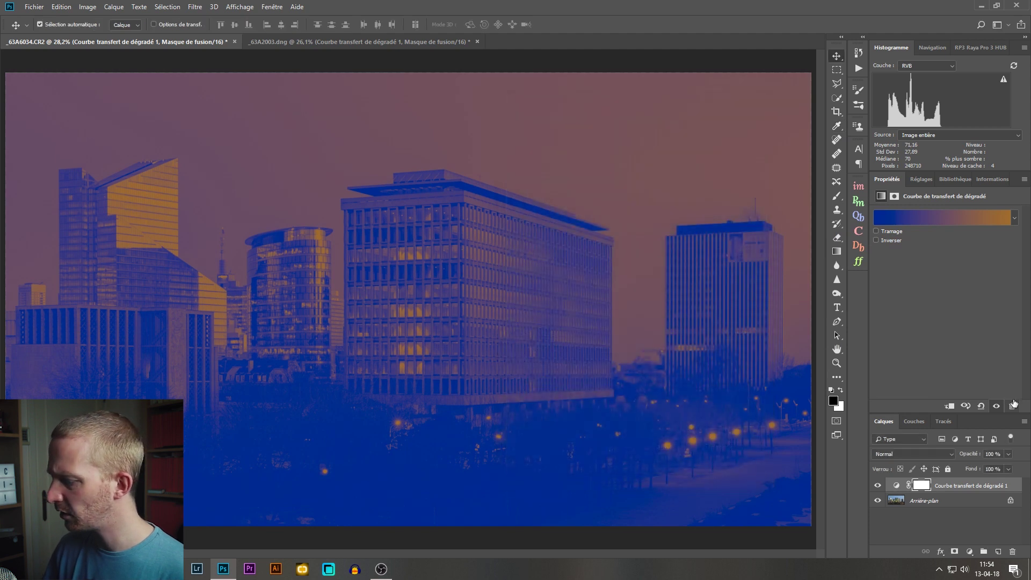
Set the gradient map's blend mode to Soft Light (Lumière tamisée)
click(911, 456)
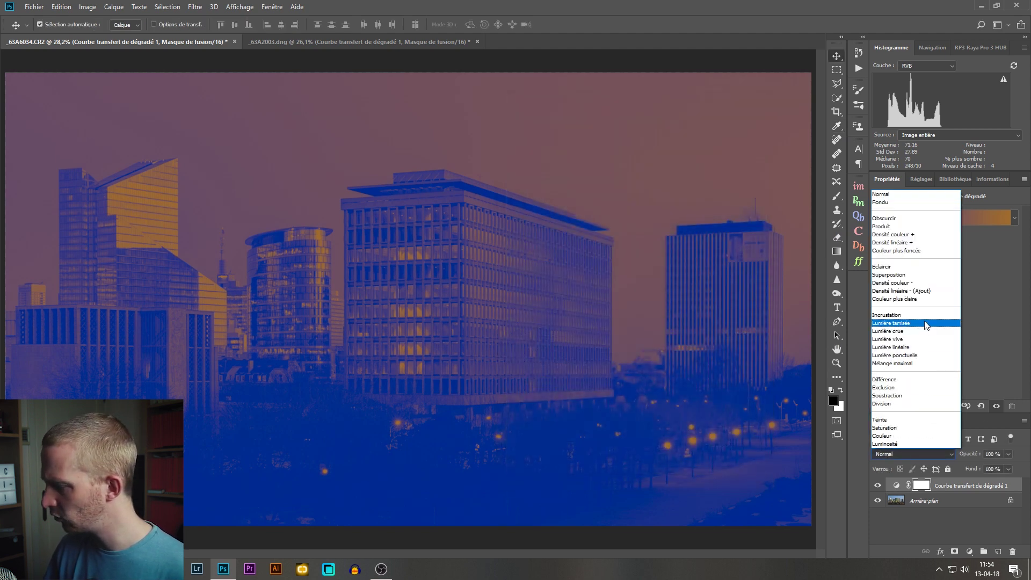
click(924, 322)
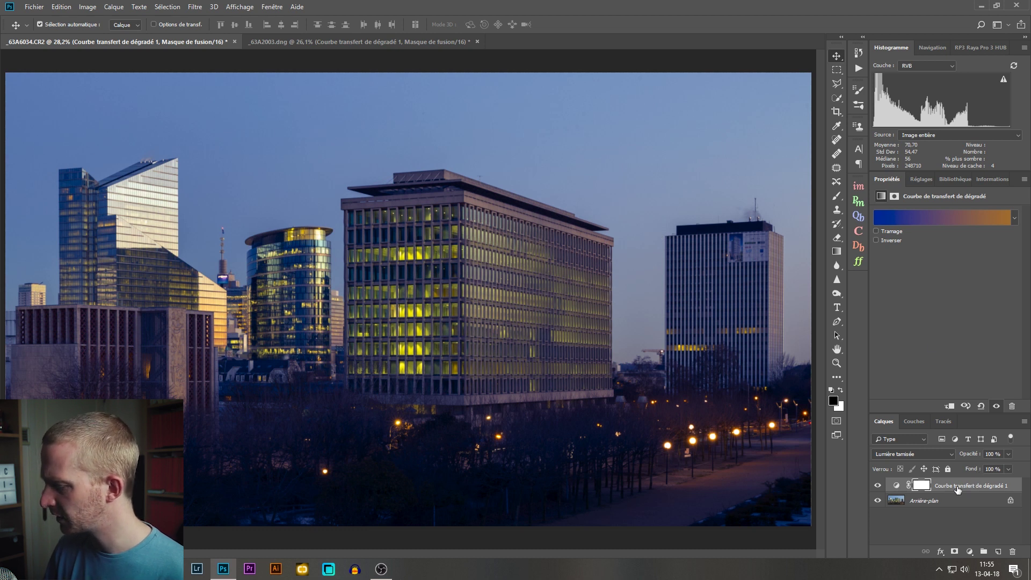
Soften the blue start stop to a less saturated mid blue
click(916, 218)
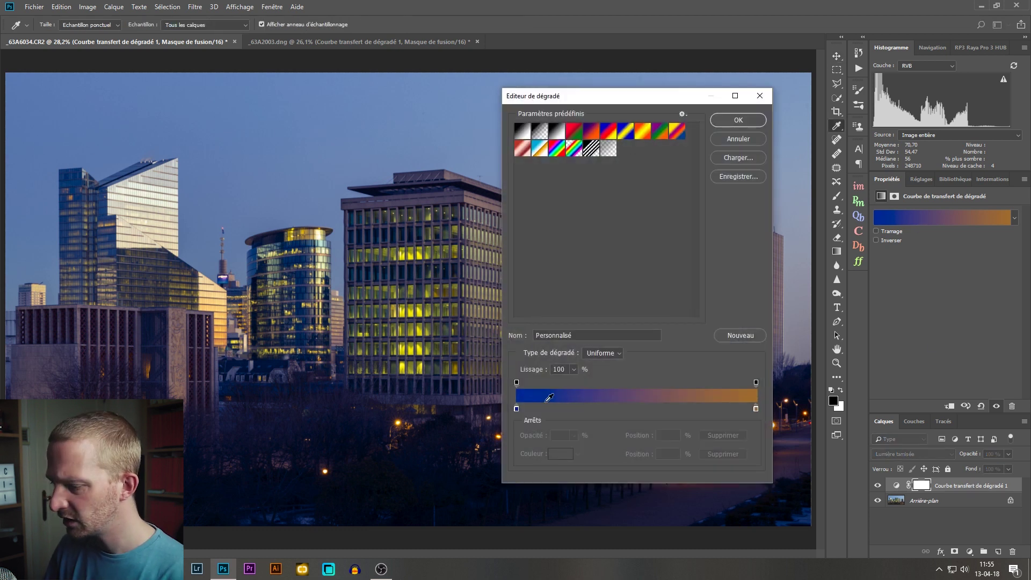
click(516, 410)
double_click(517, 409)
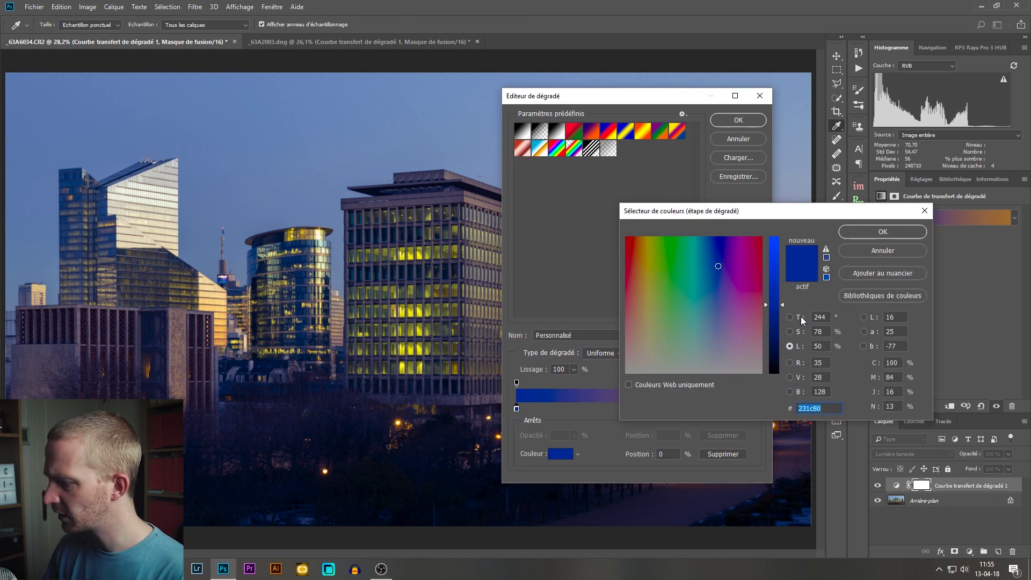
drag(718, 266, 716, 294)
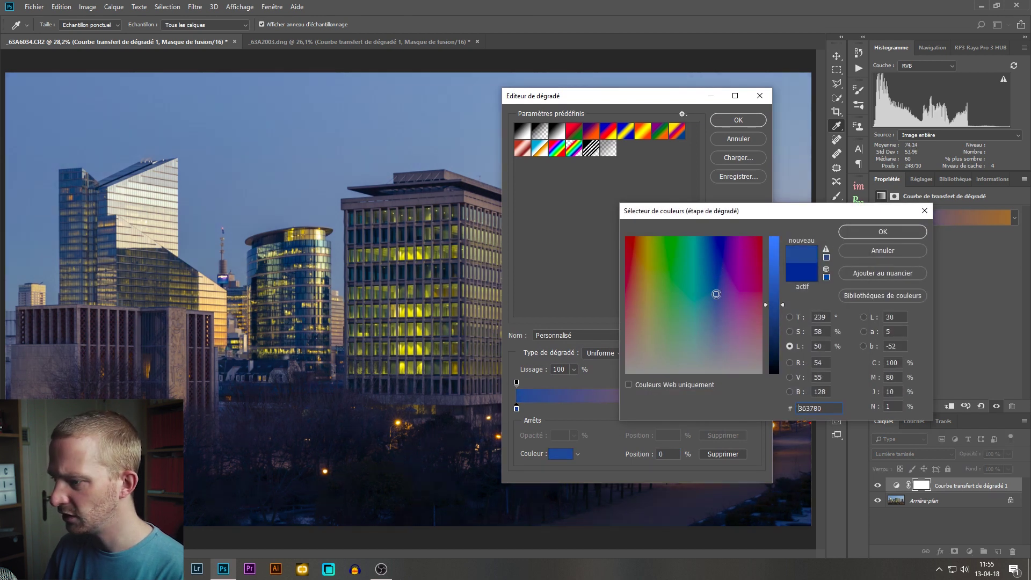
drag(714, 294, 713, 297)
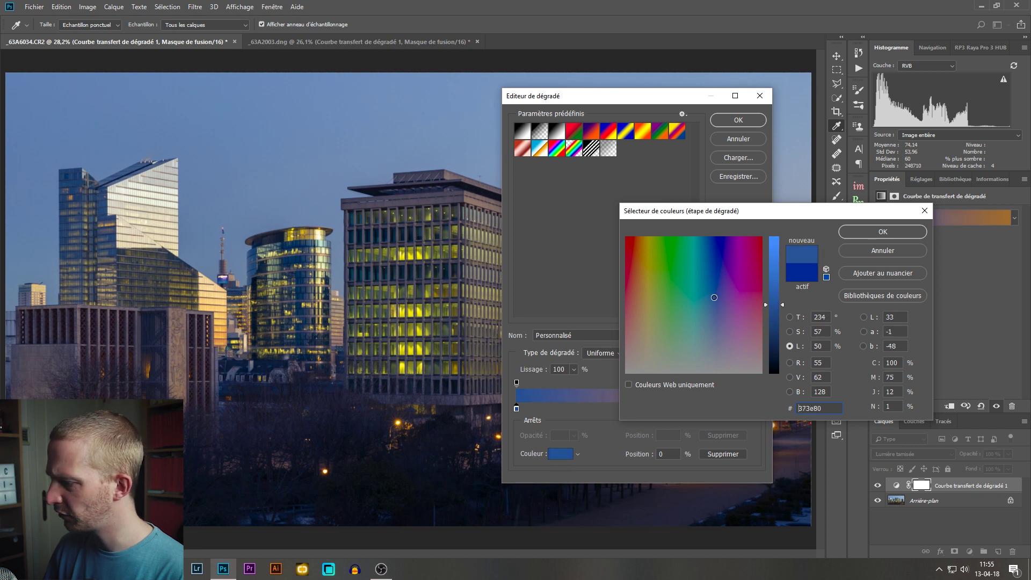
click(874, 234)
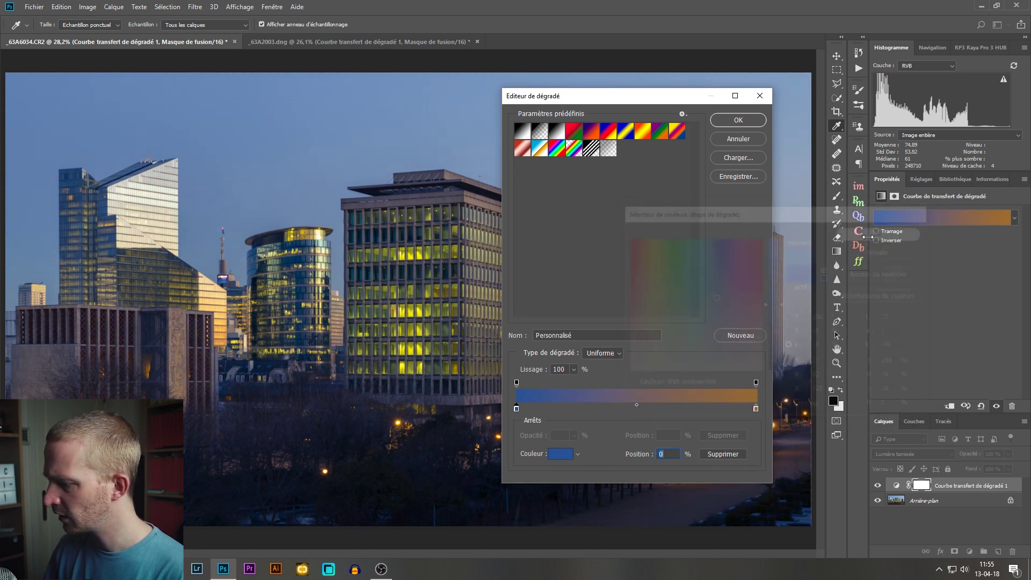
Shift the orange end stop to a muted tan
click(756, 406)
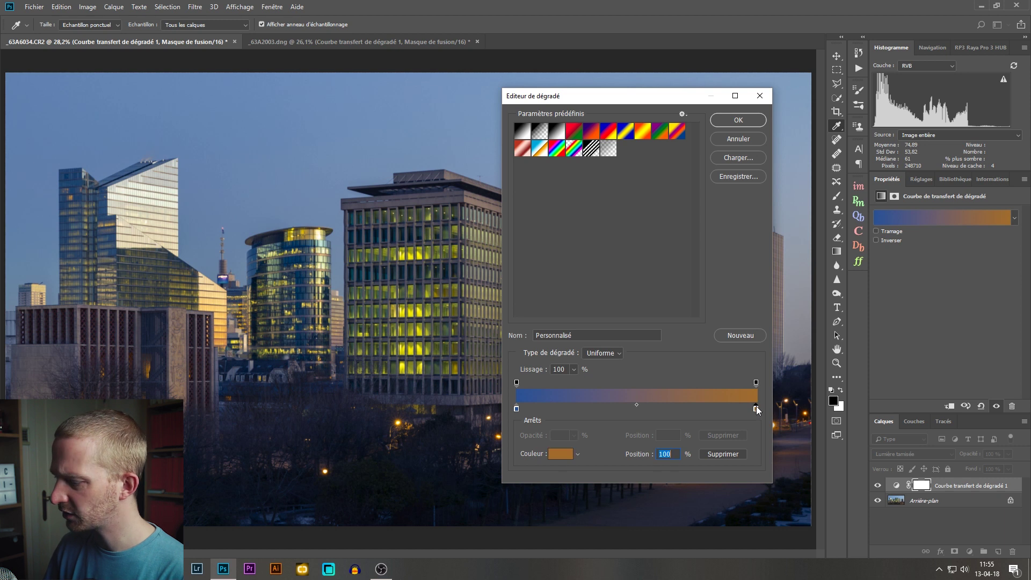
click(555, 456)
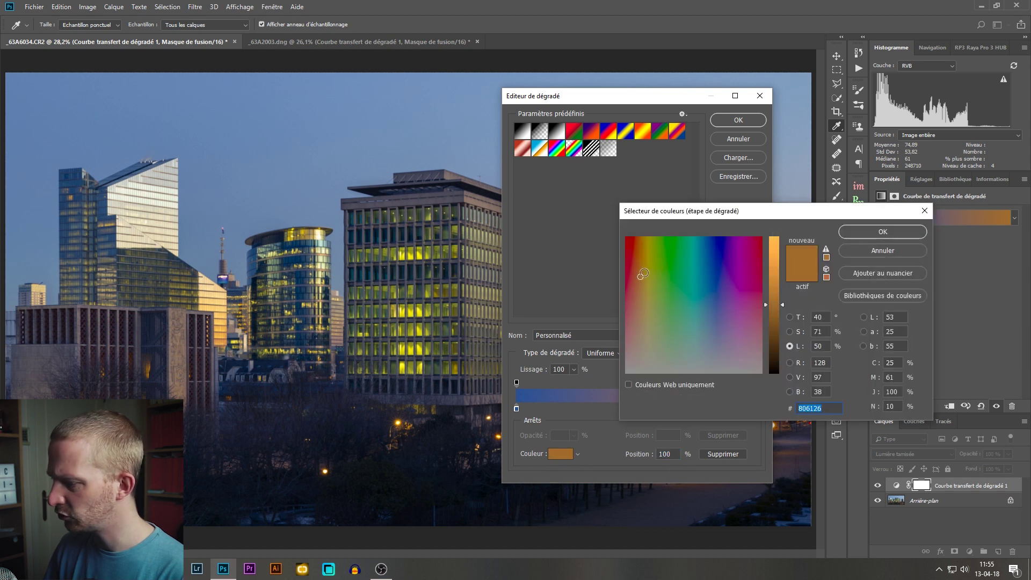
drag(638, 299, 644, 306)
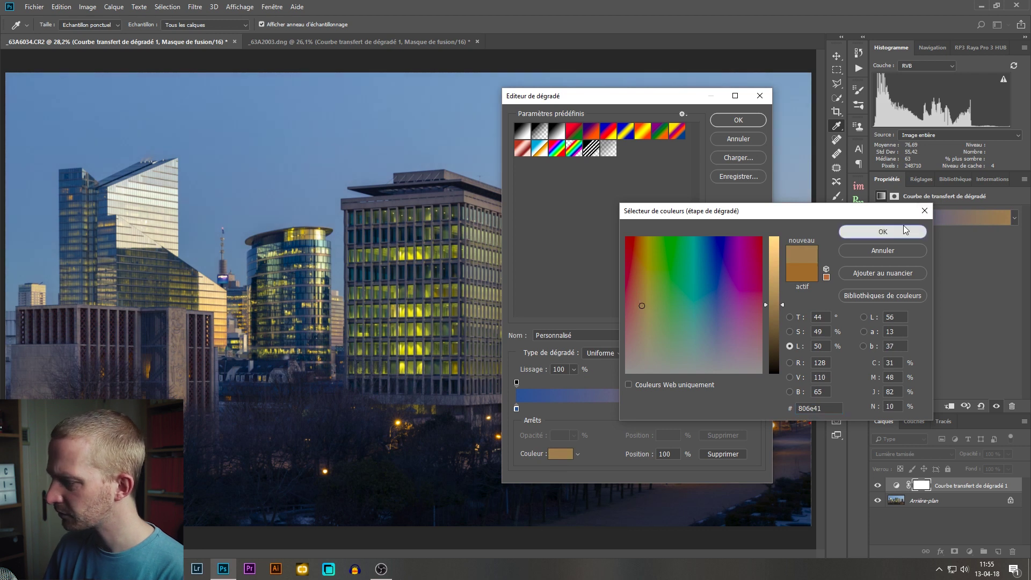
click(882, 232)
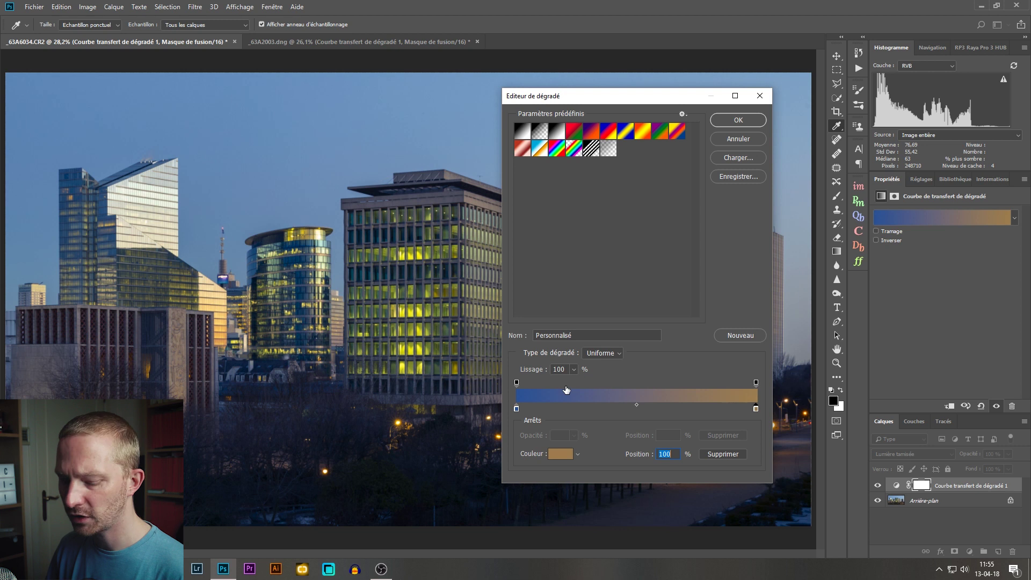
Add a copy of the blue stop positioned at 50% along the gradient
key(alt)
drag(516, 409, 547, 409)
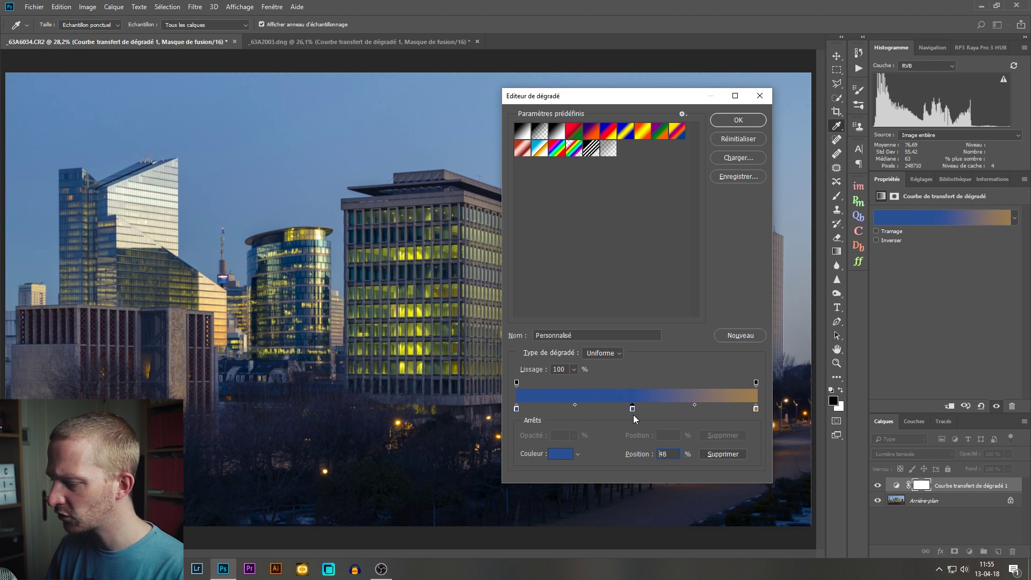
drag(647, 418, 620, 420)
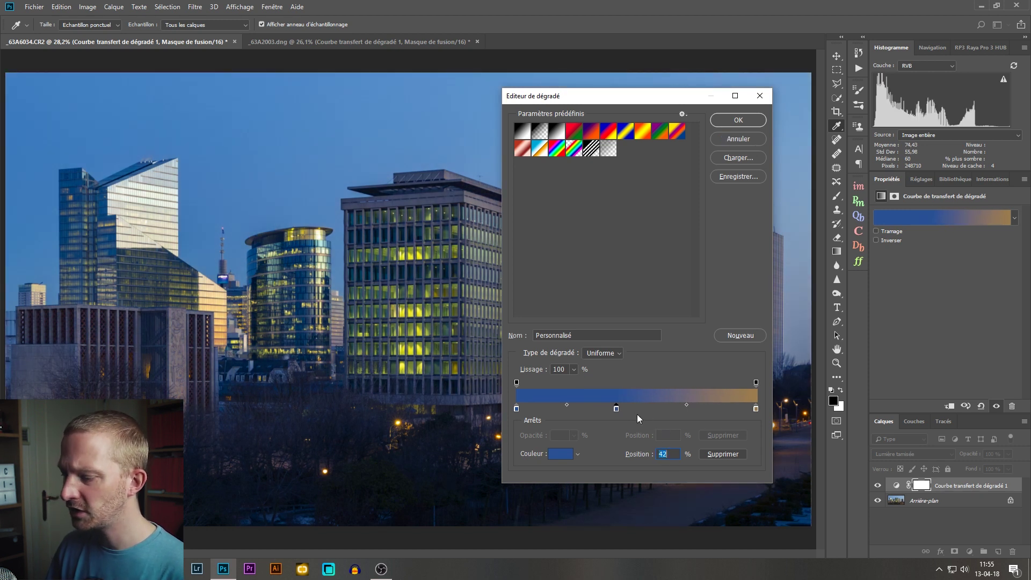
double_click(676, 453)
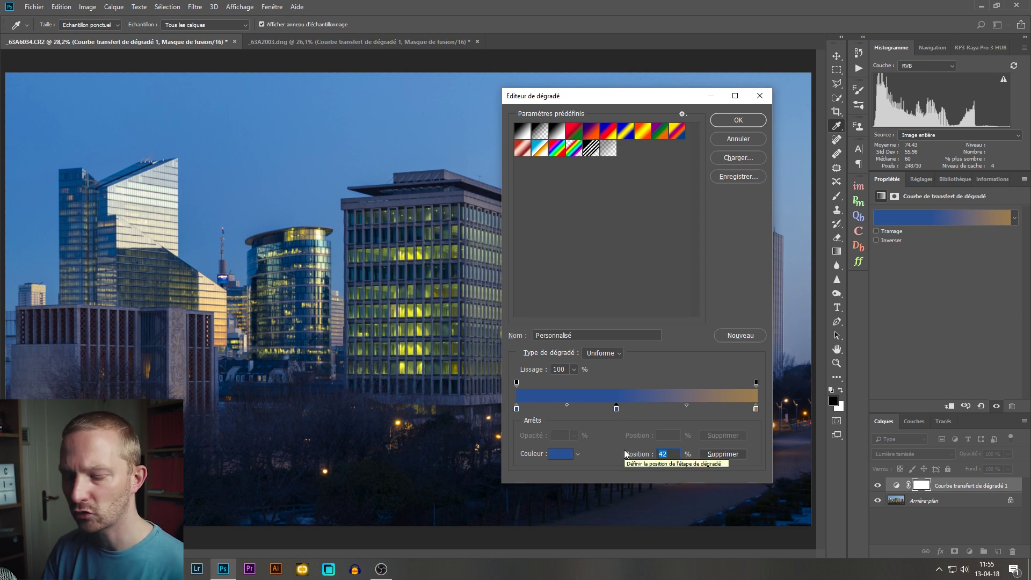
text(5)
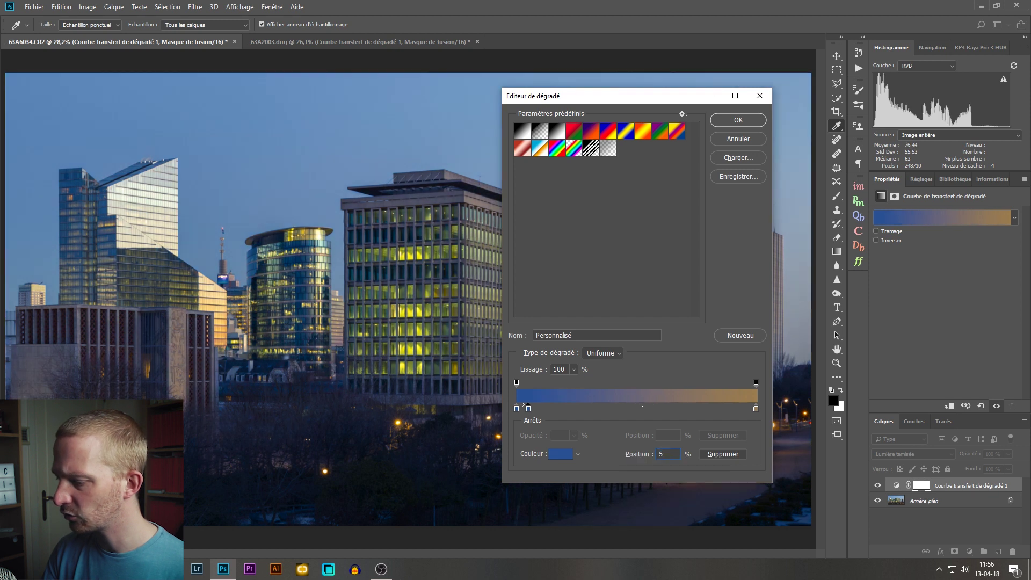
text(0)
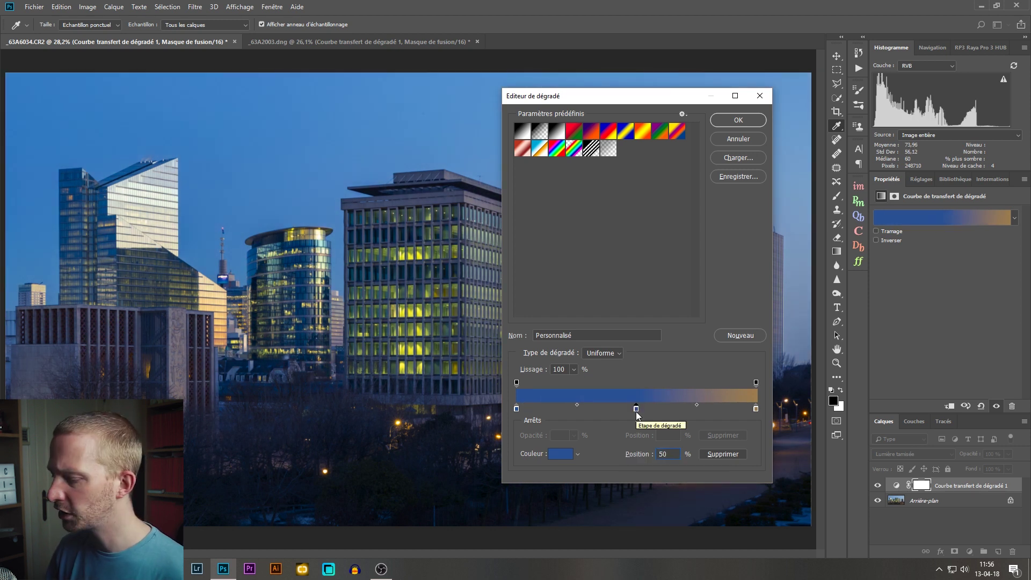
Colour the middle stop a reddish-brown and apply the gradient
click(636, 411)
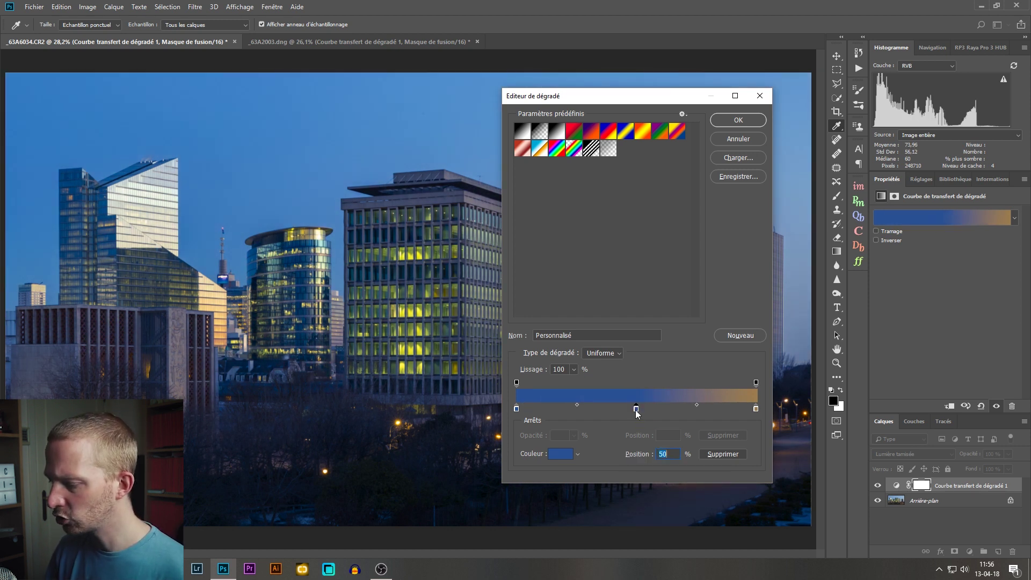
click(561, 455)
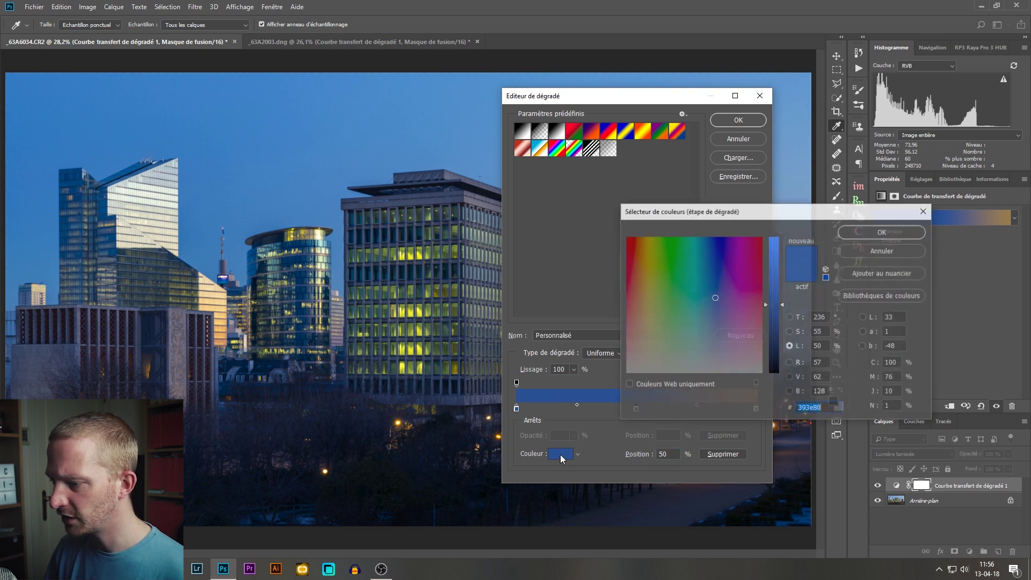
mouse_move(714, 290)
mouse_down()
mouse_move(678, 327)
mouse_move(636, 316)
mouse_up()
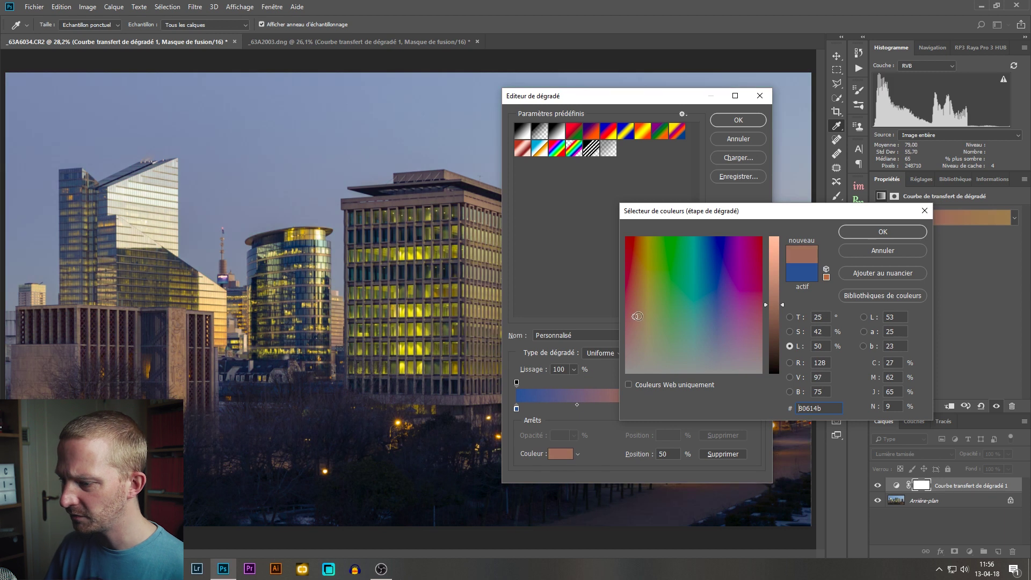
drag(636, 317, 630, 316)
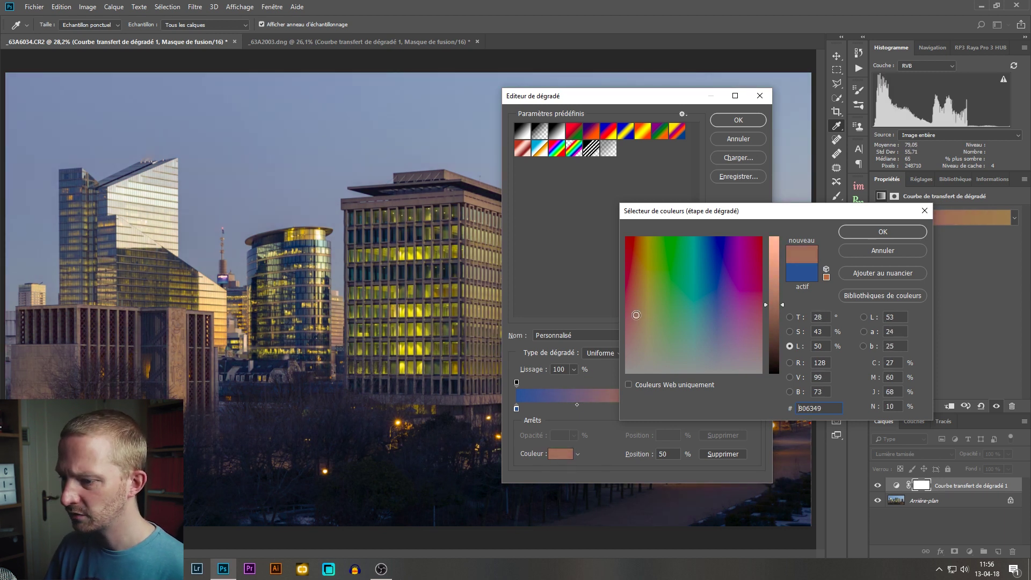
click(882, 232)
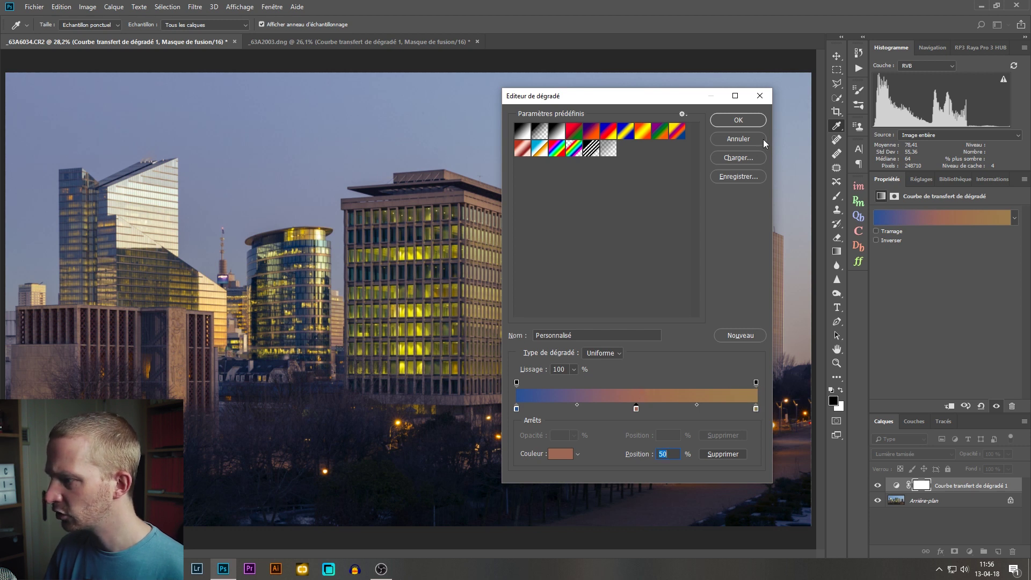
click(741, 122)
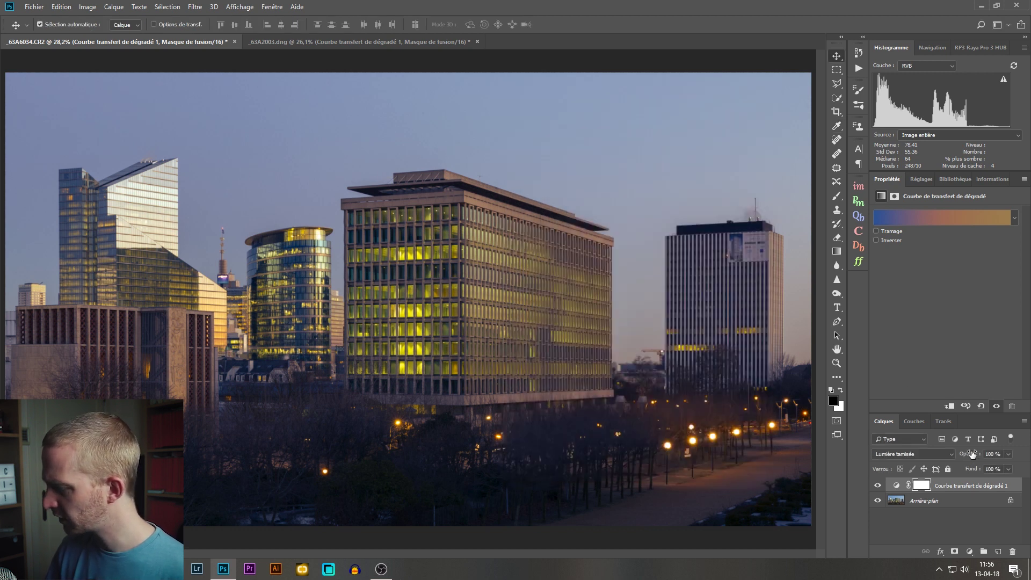
Lower the gradient map to 50% opacity, compare it on and off, and reopen its gradient
drag(973, 454, 961, 455)
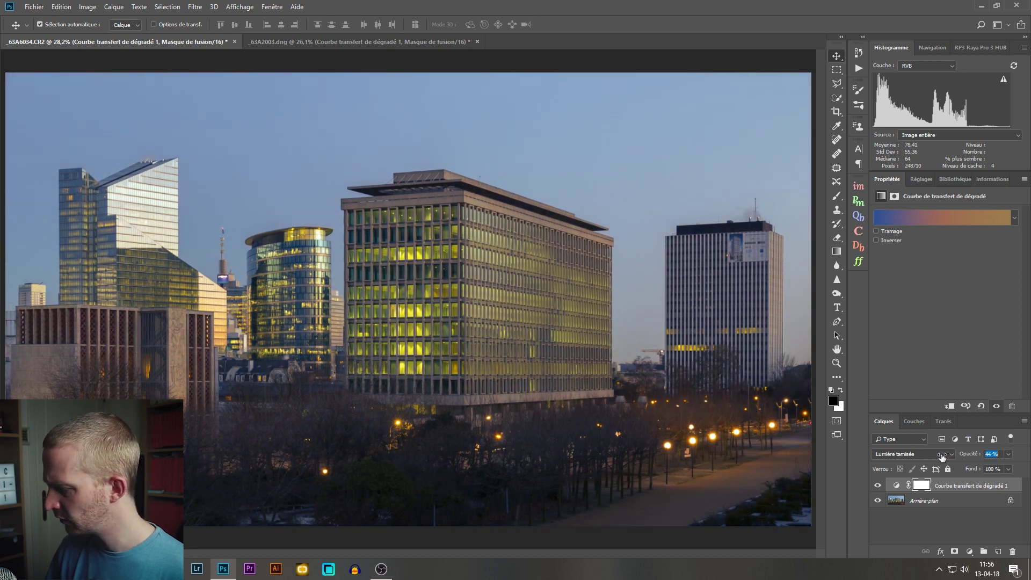
text(50)
click(877, 485)
click(878, 487)
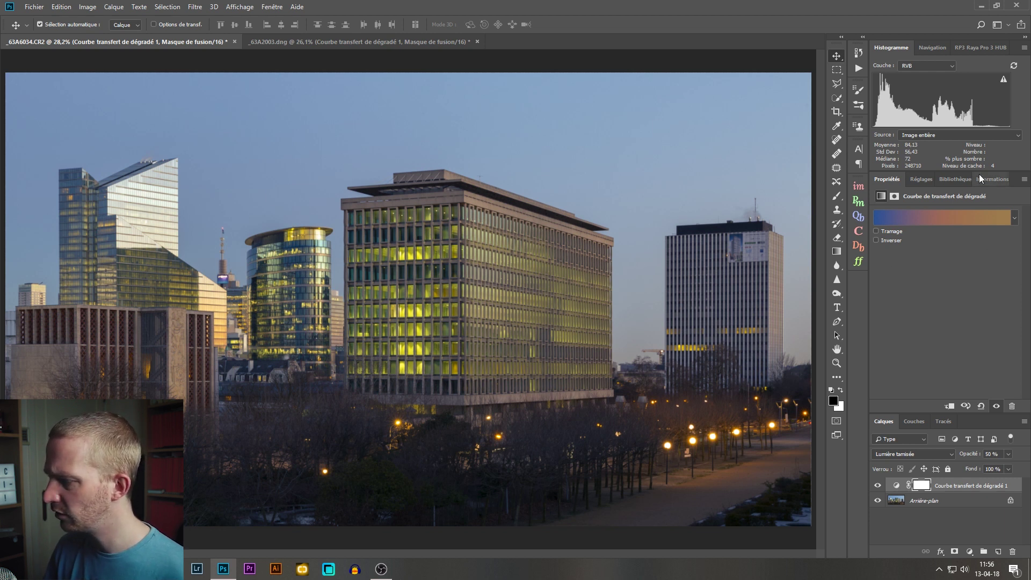
click(894, 486)
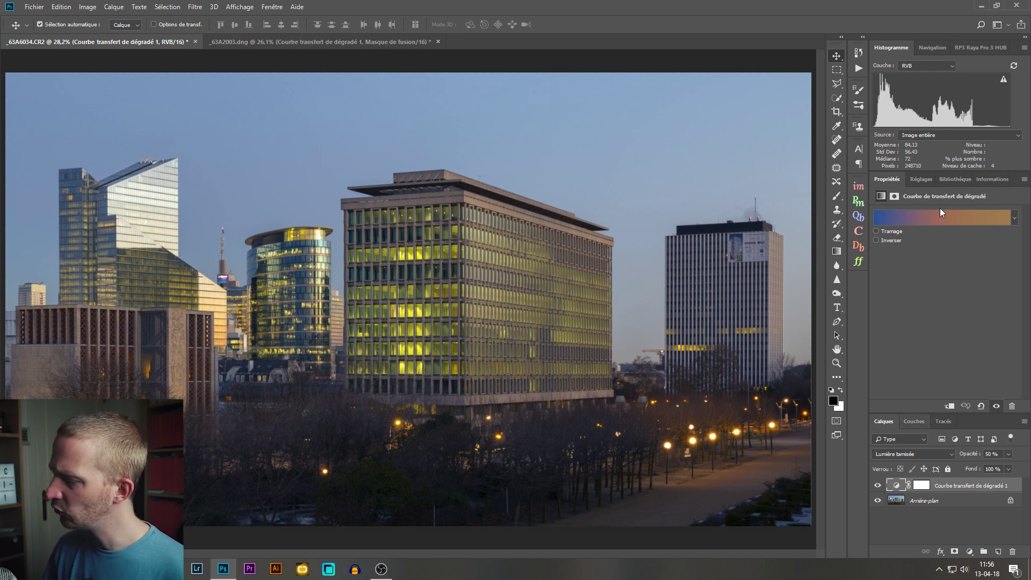
click(941, 213)
Lighten the tan end colour stop to lightness 75
click(756, 408)
click(562, 454)
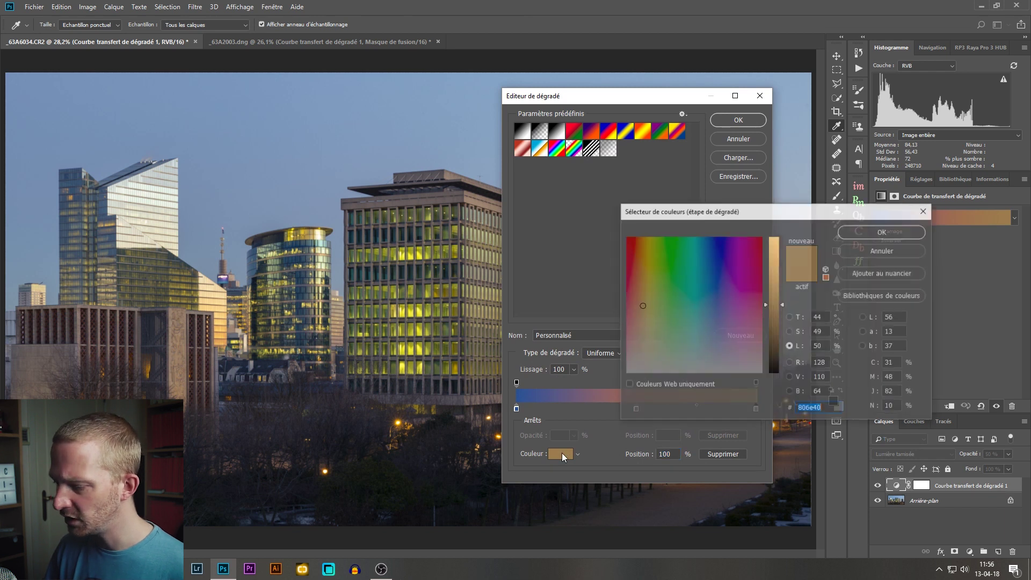
double_click(827, 346)
text(75)
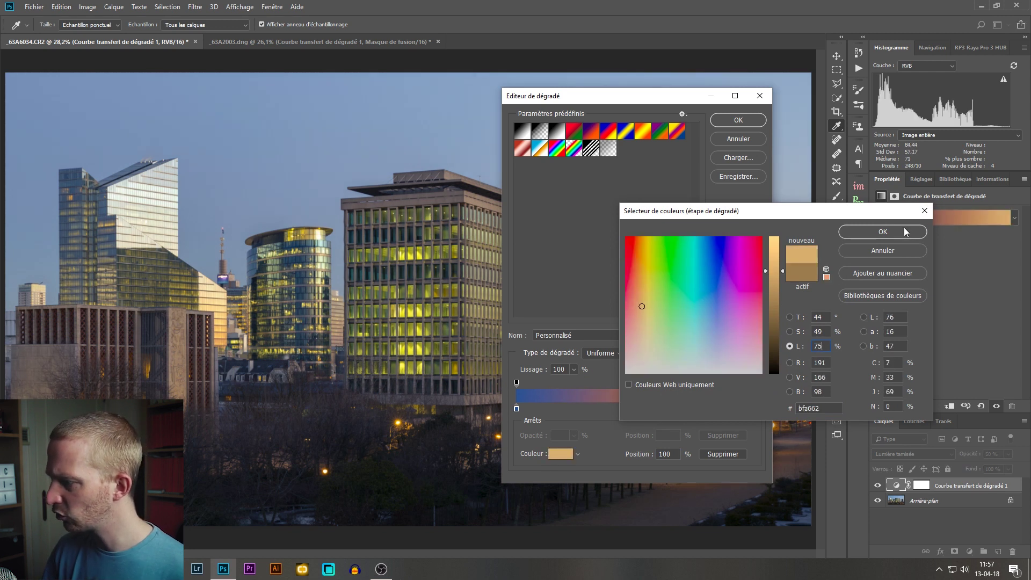
click(903, 231)
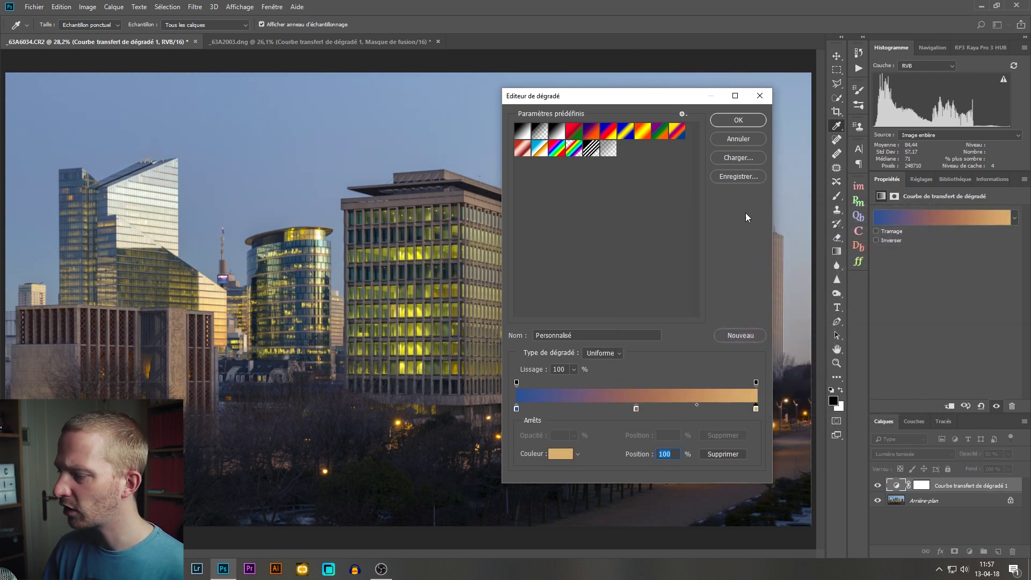
Darken the blue start stop to lightness 40 and make it slightly less saturated
double_click(516, 409)
click(823, 346)
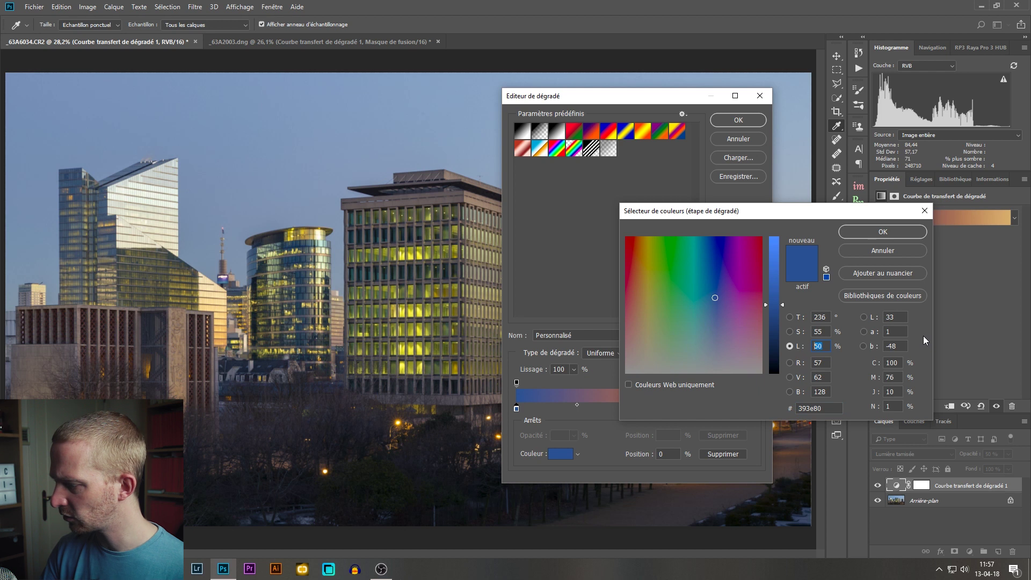
text(40)
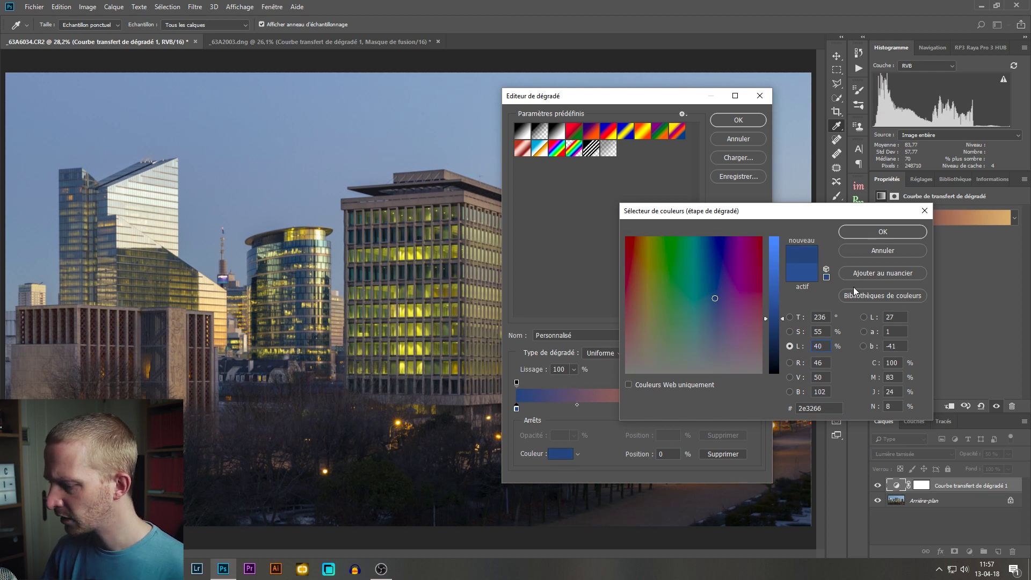
click(716, 311)
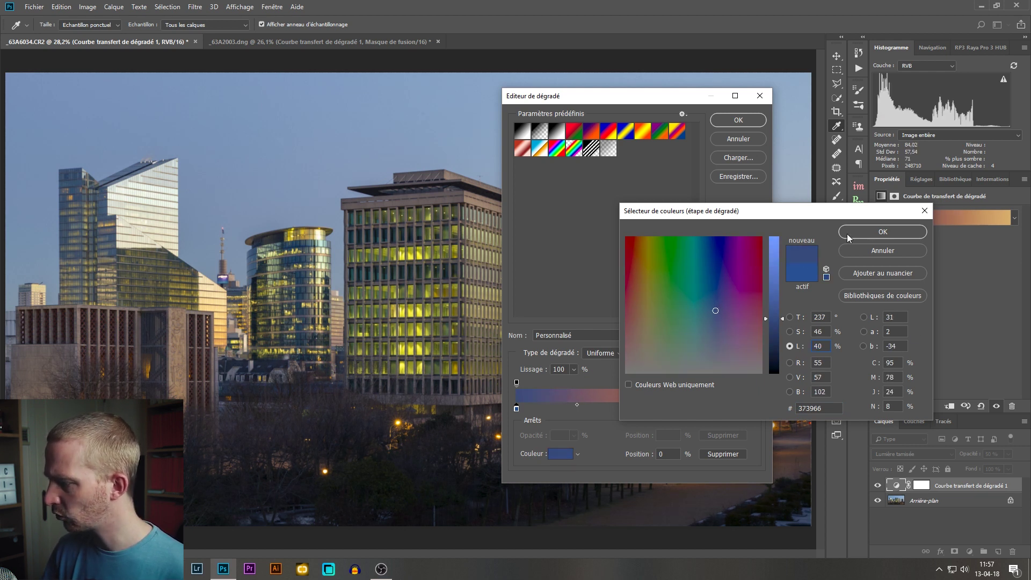
click(879, 232)
Apply the edited gradient, compare it, and set the gradient map layer to Color blending
click(741, 120)
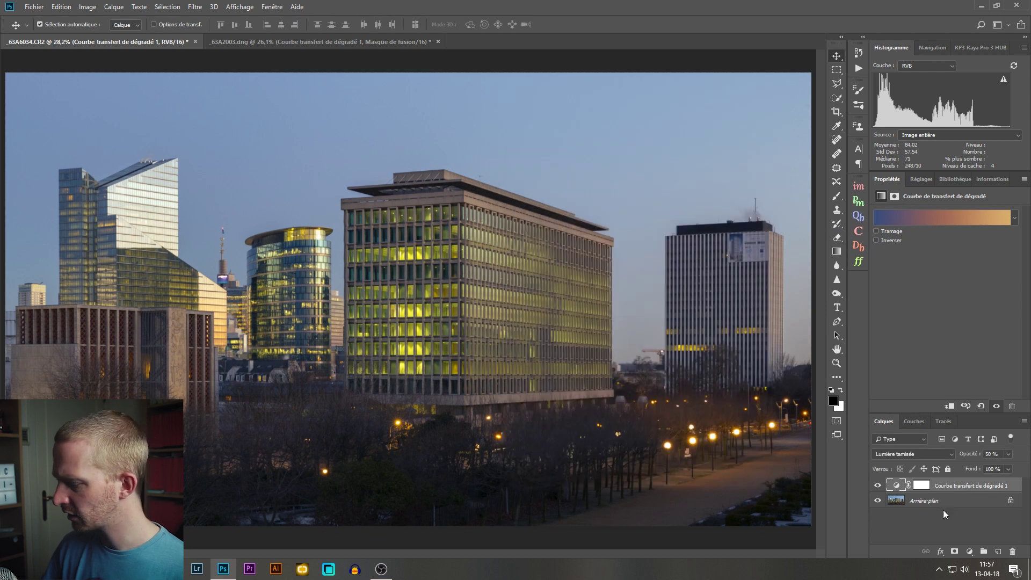
click(877, 486)
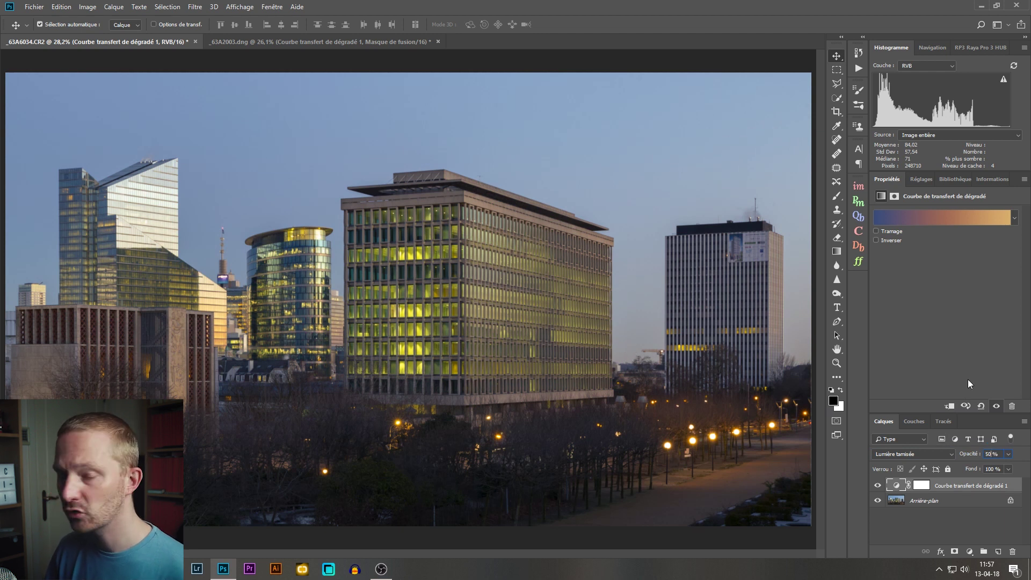
click(907, 456)
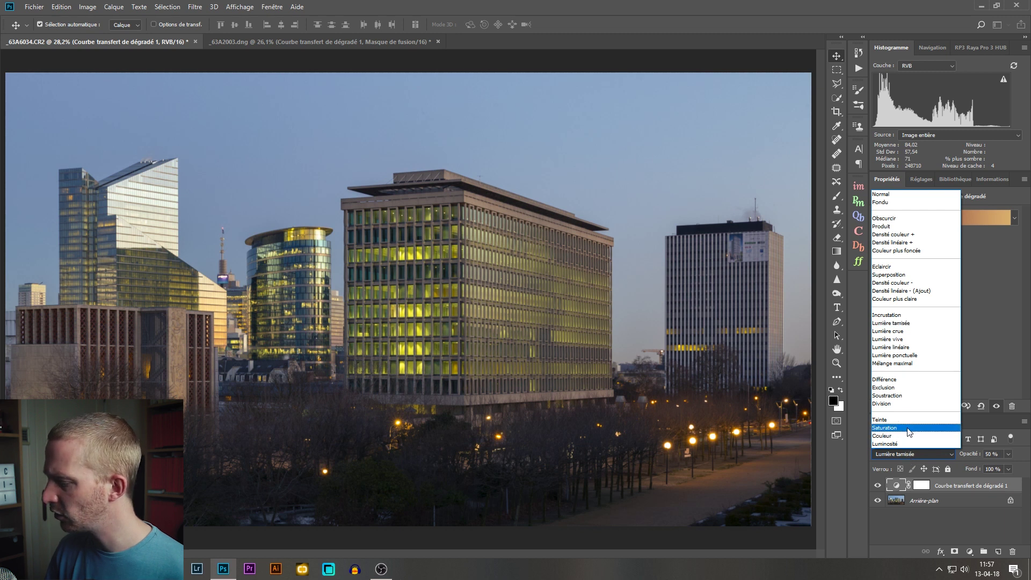
click(908, 435)
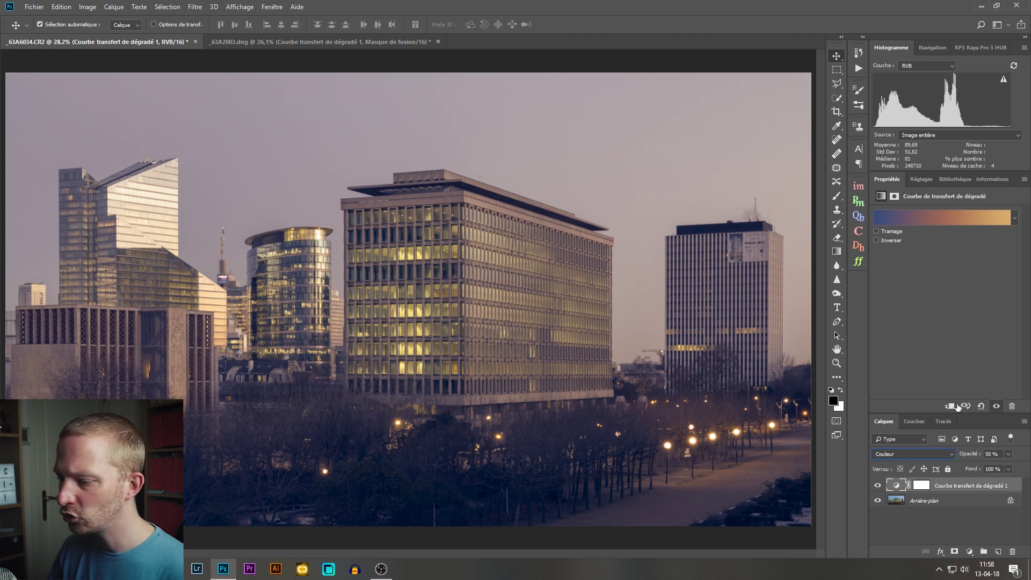
Lower the toning layer's opacity to about 38% and toggle it to compare
drag(964, 457, 958, 456)
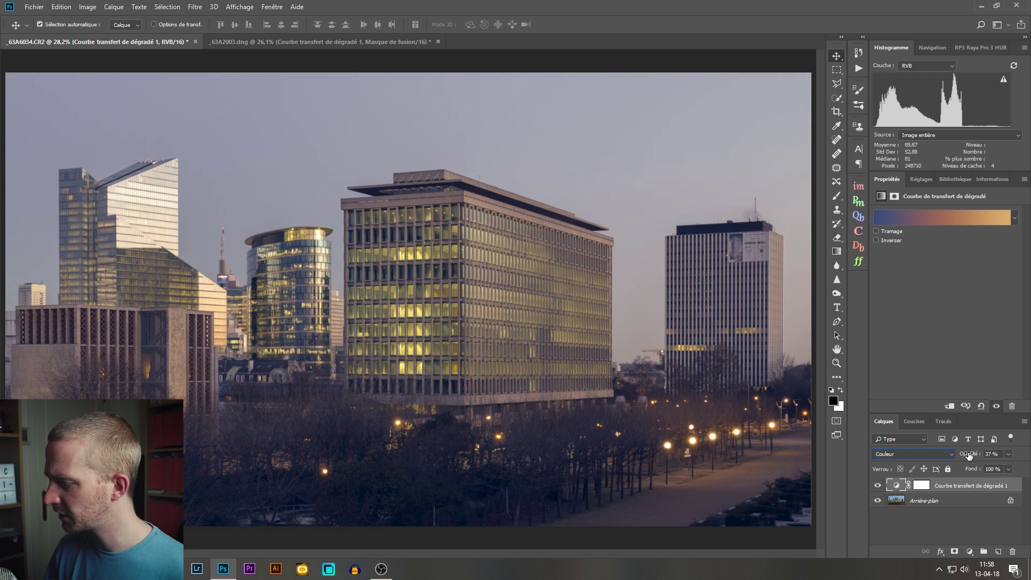
drag(969, 456, 967, 456)
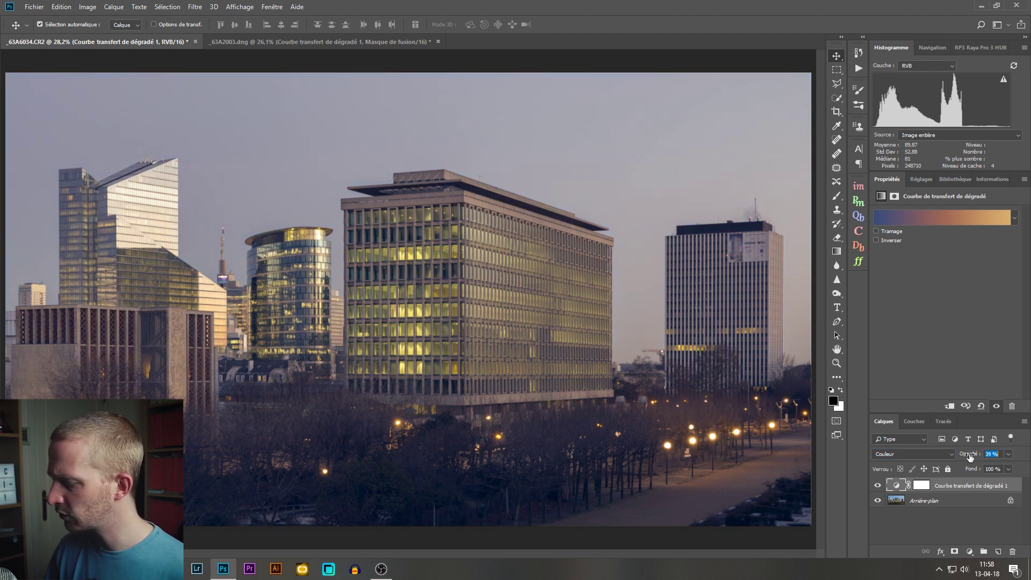
click(878, 485)
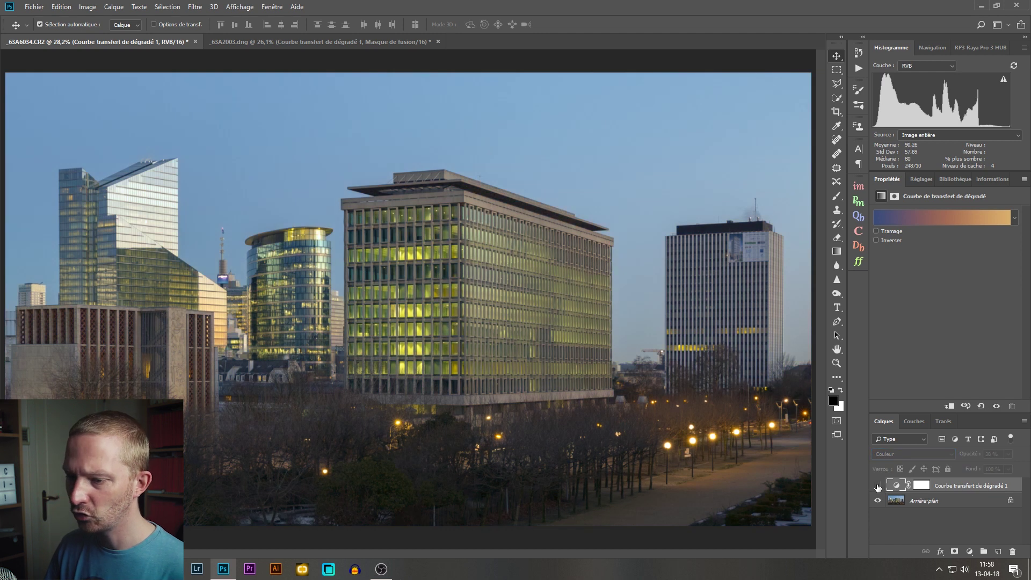
click(878, 486)
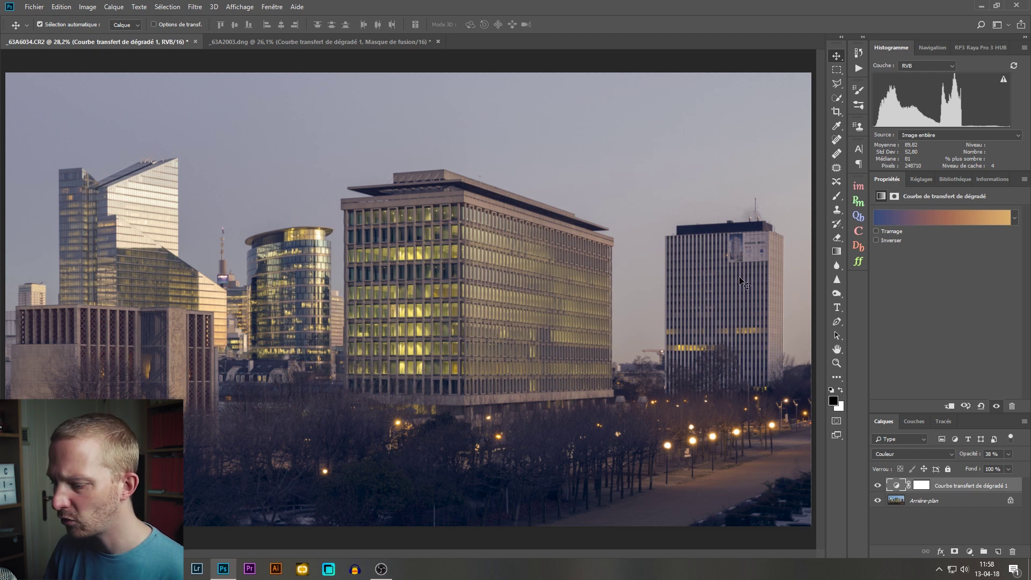
click(913, 454)
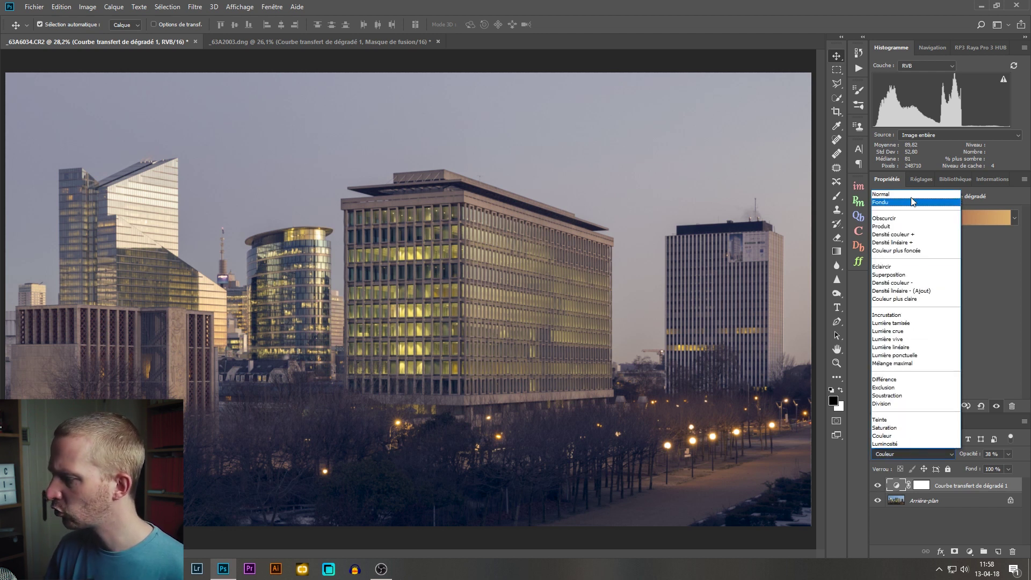
Try Normal and Color blending, then settle on Soft Light at 41% opacity
click(902, 194)
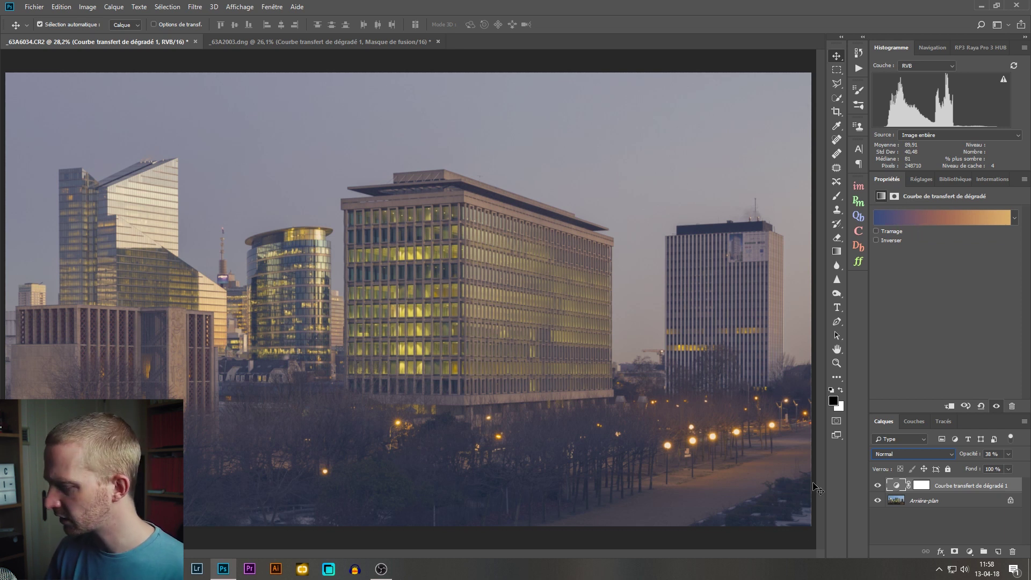
click(932, 455)
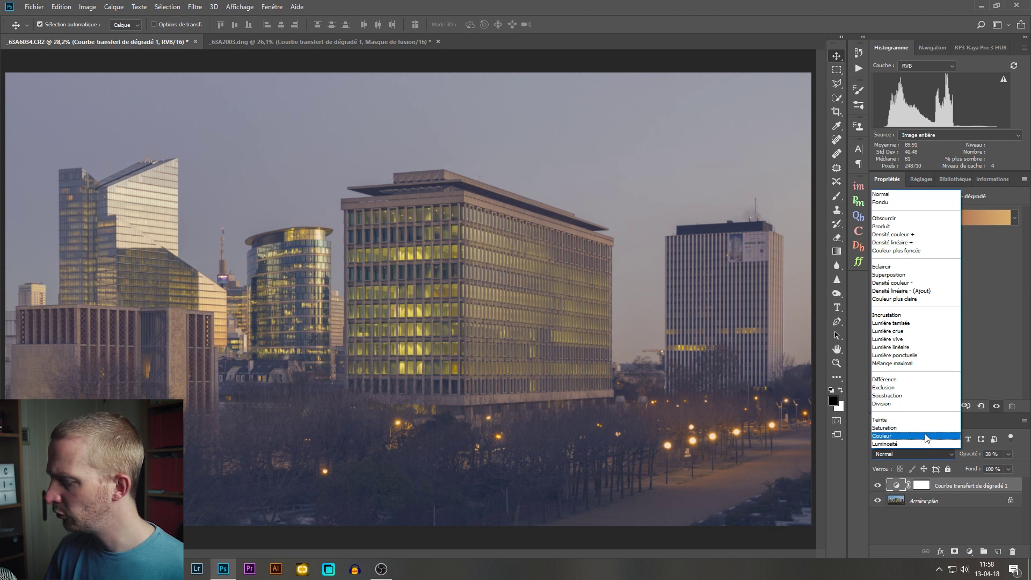
click(917, 433)
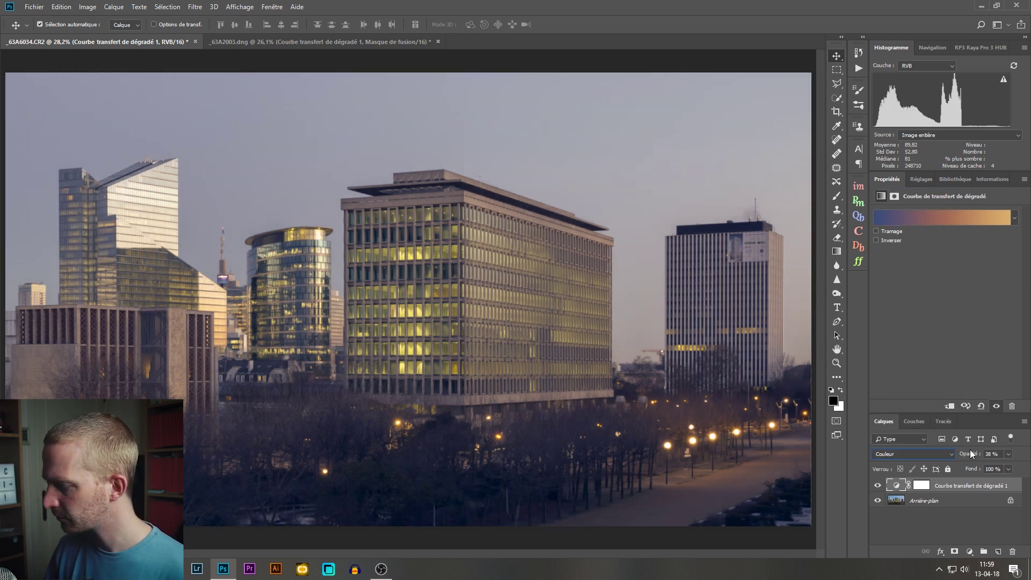
drag(970, 453, 999, 328)
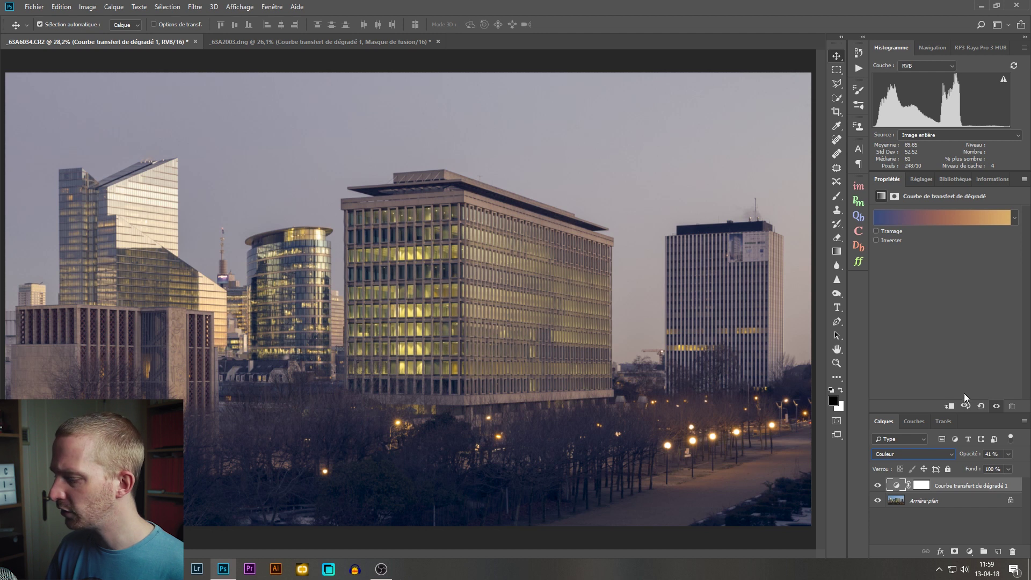
click(909, 452)
click(886, 323)
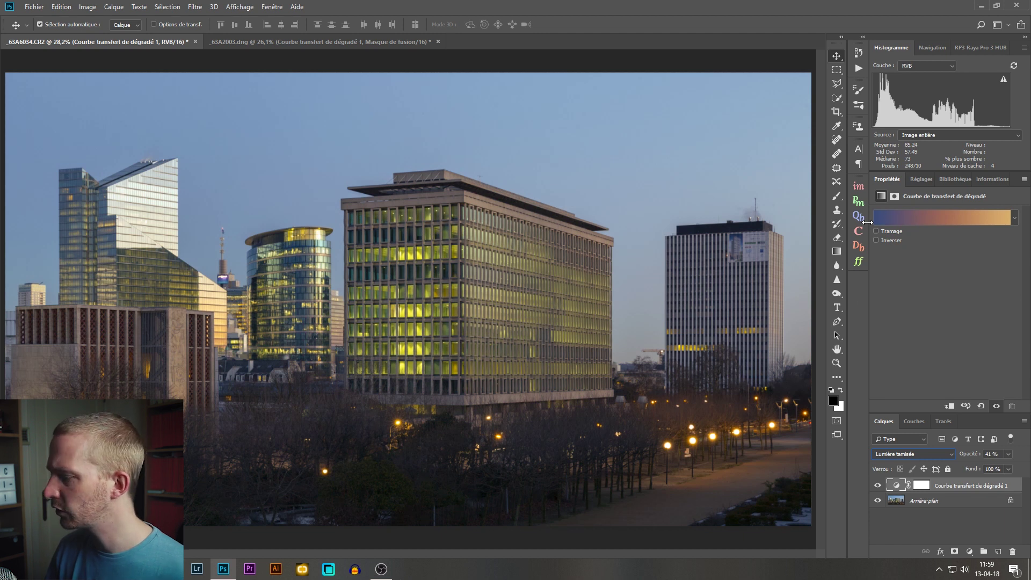
Append the Virage photographique toning presets to the existing gradient presets
click(941, 218)
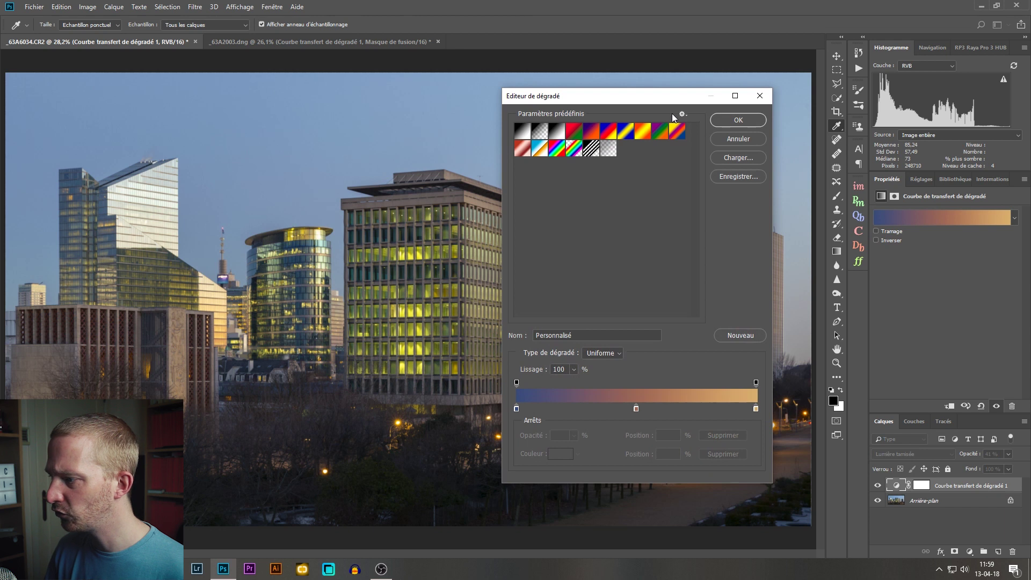
click(683, 114)
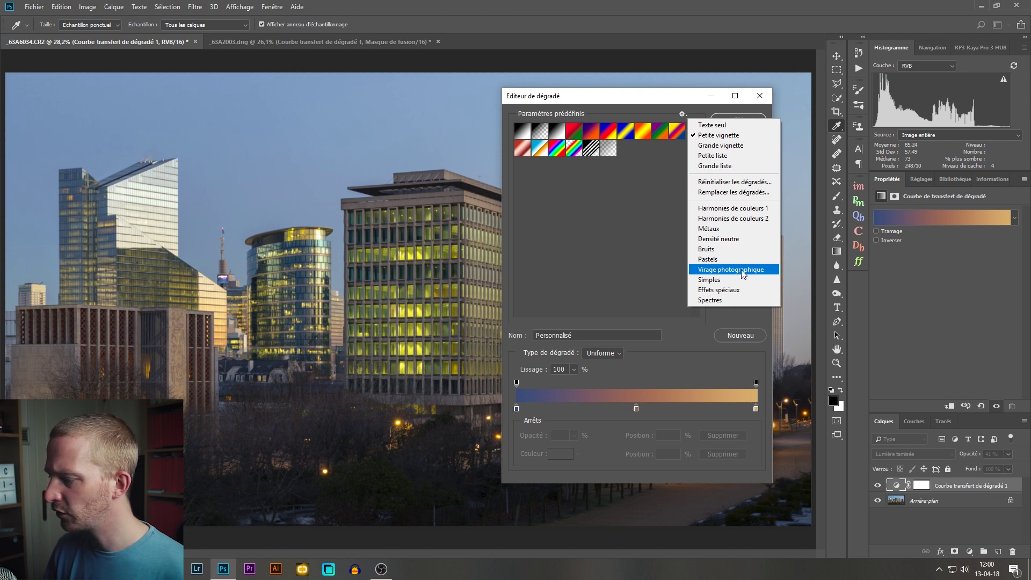
click(741, 270)
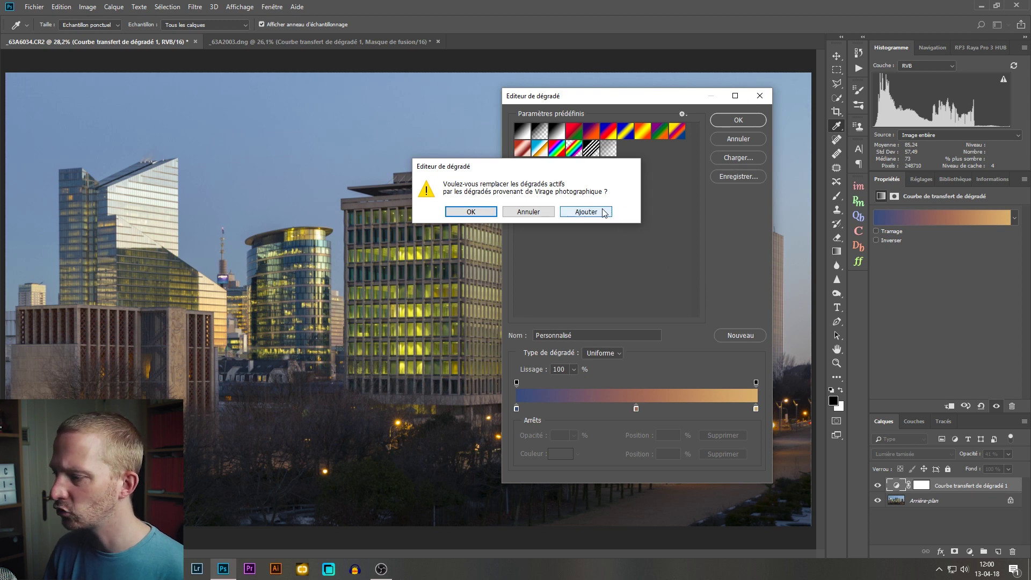
click(586, 211)
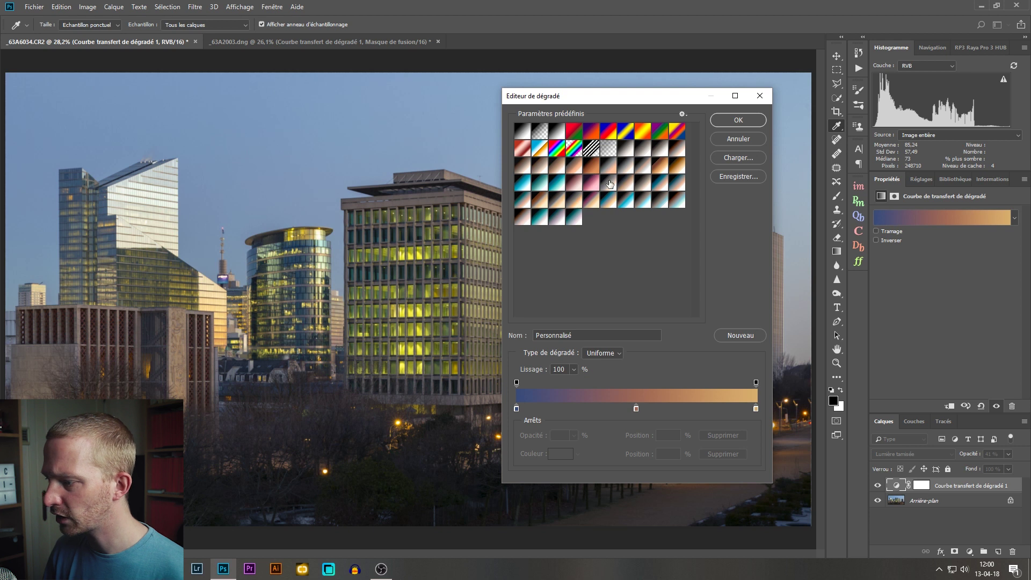
Apply the Cuivre 2 toning gradient and toggle the layer to compare
click(593, 183)
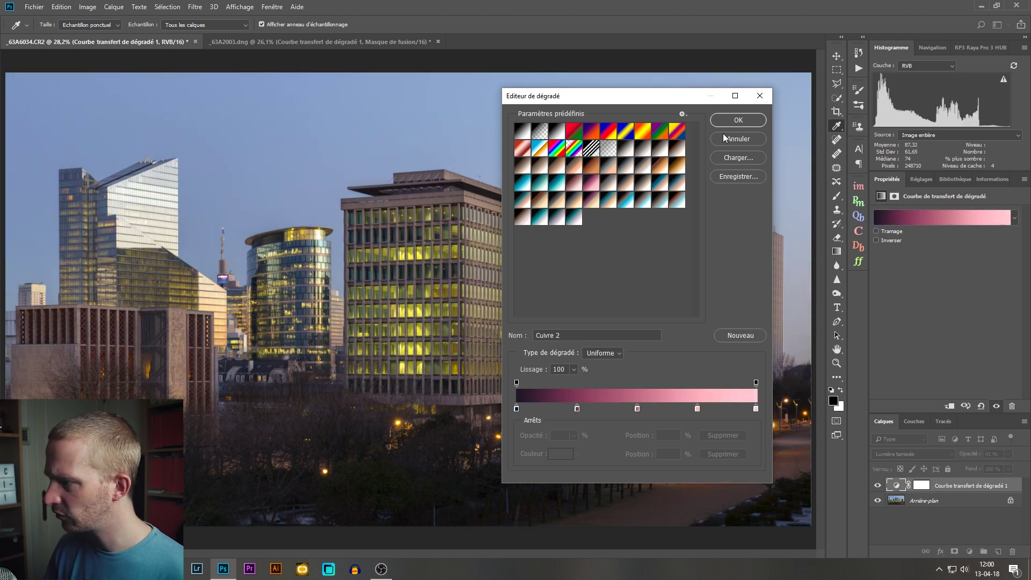
click(741, 122)
click(877, 486)
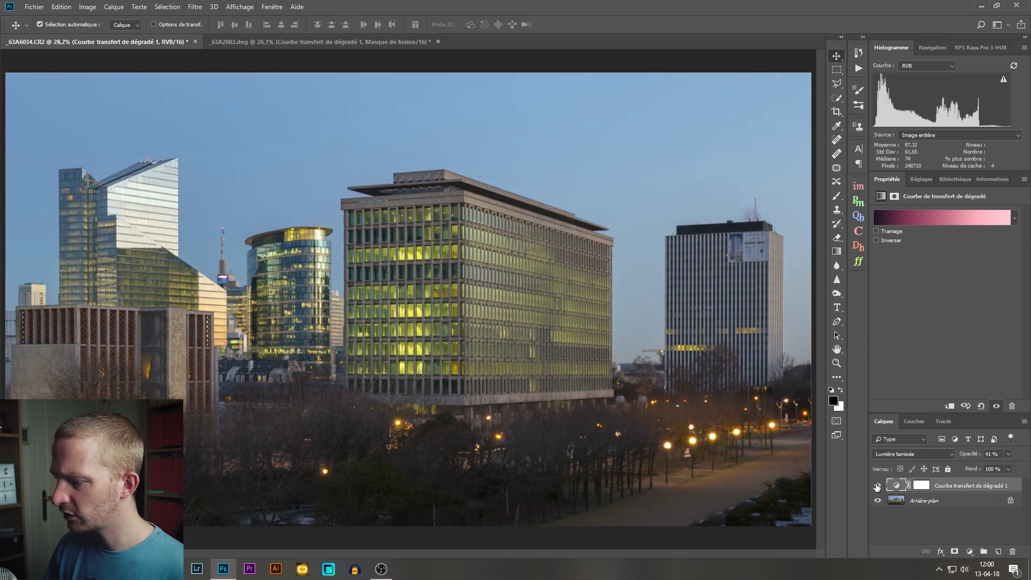
click(877, 485)
click(877, 485)
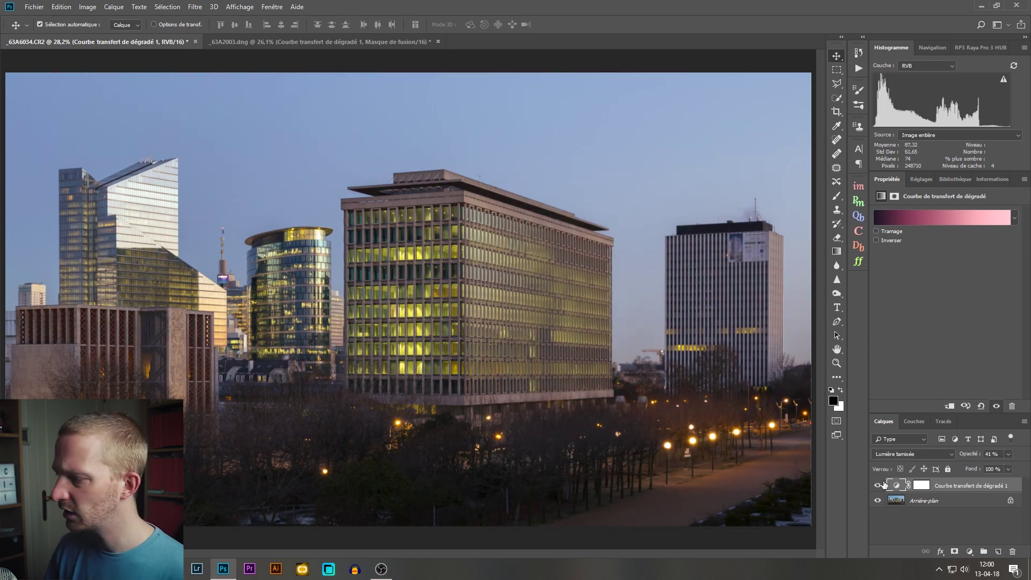
Try Cyan-Sélénium, then switch to Or-Sélénium 2 with a colour stop moved to 52%
click(969, 221)
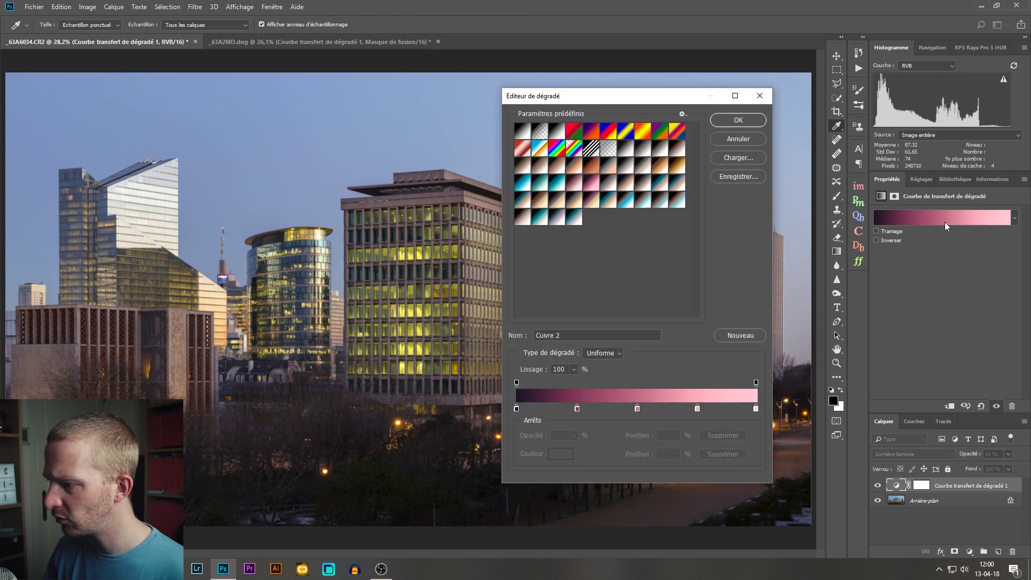
click(662, 200)
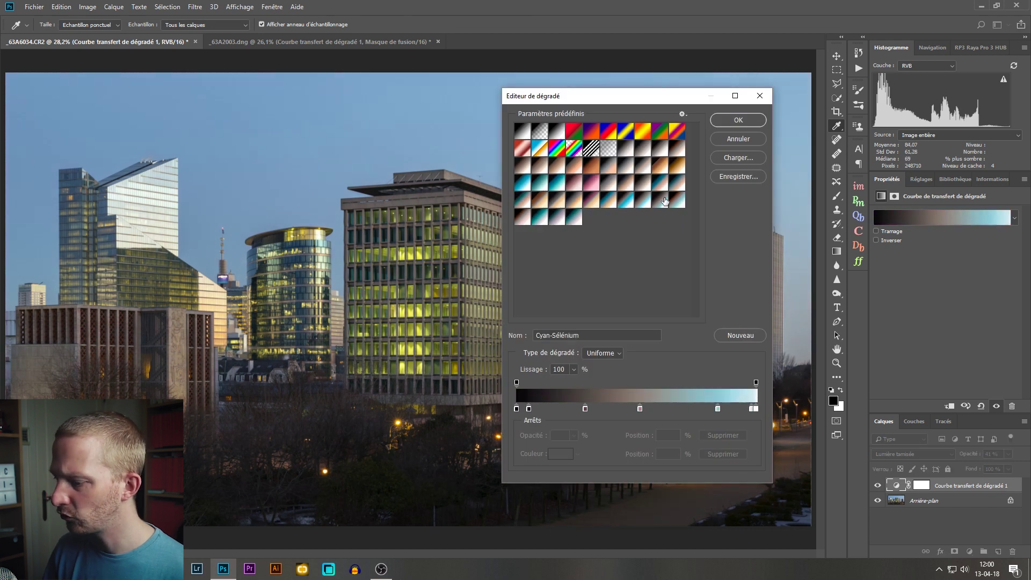
click(738, 120)
click(877, 486)
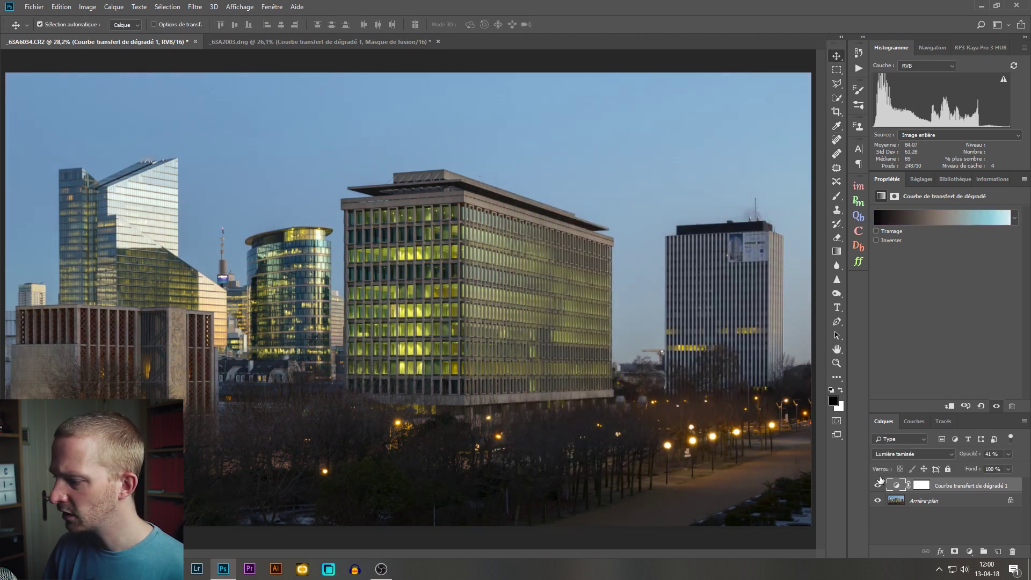
click(939, 220)
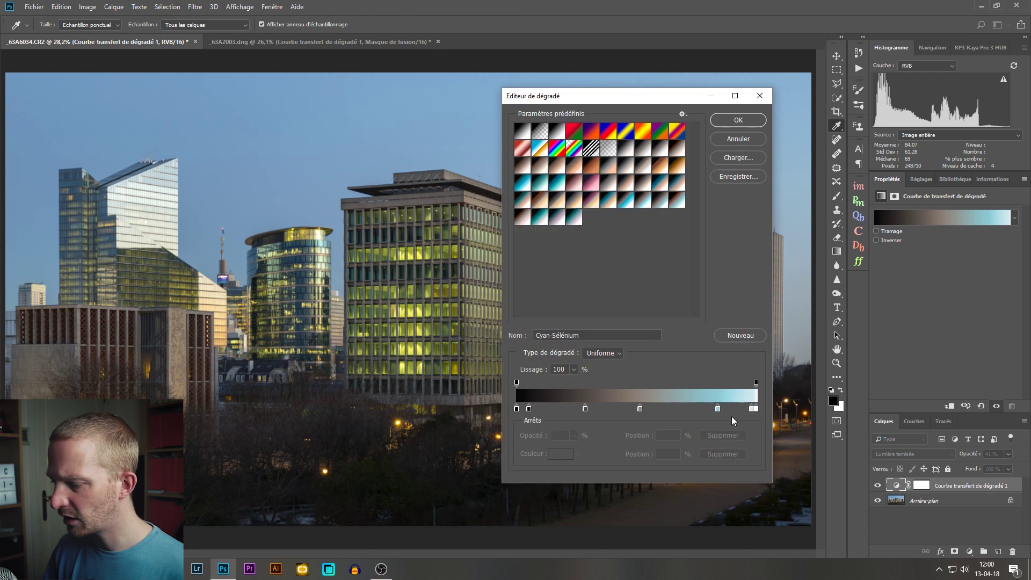
click(572, 207)
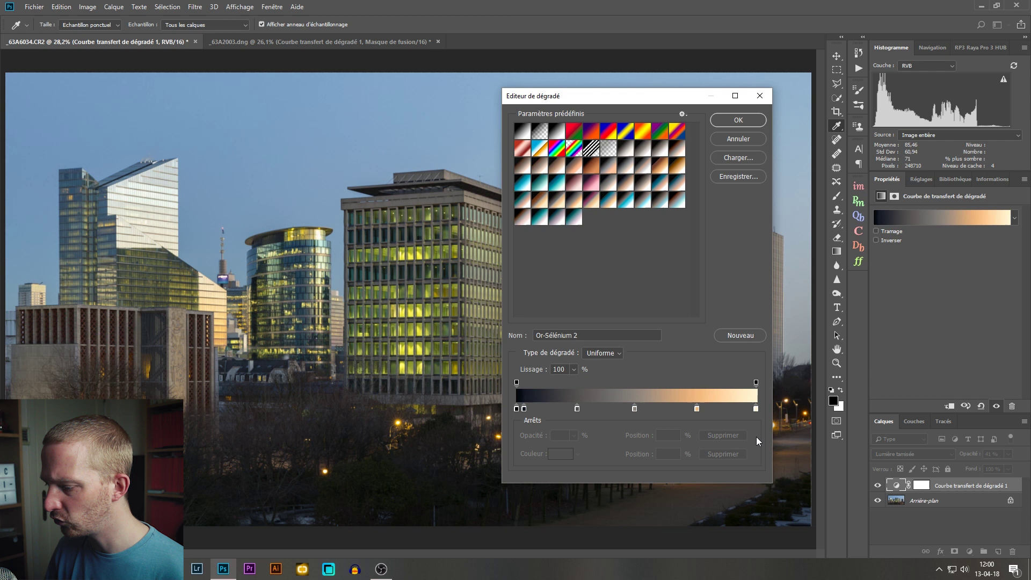
drag(634, 408, 640, 409)
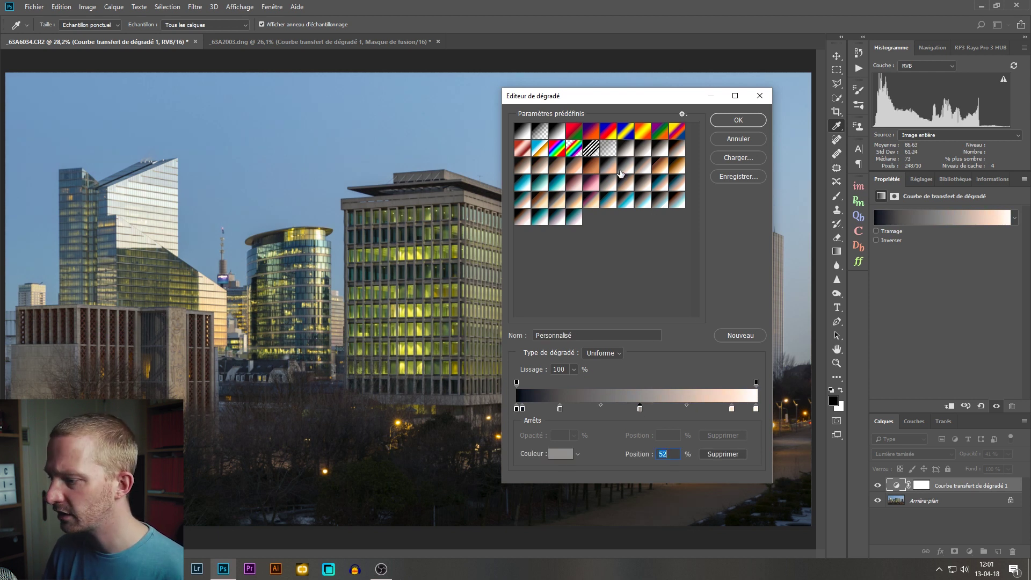
Try Cuivre 2 with its stop at position 50 and shifted midpoint, then apply Sépia antique
click(592, 182)
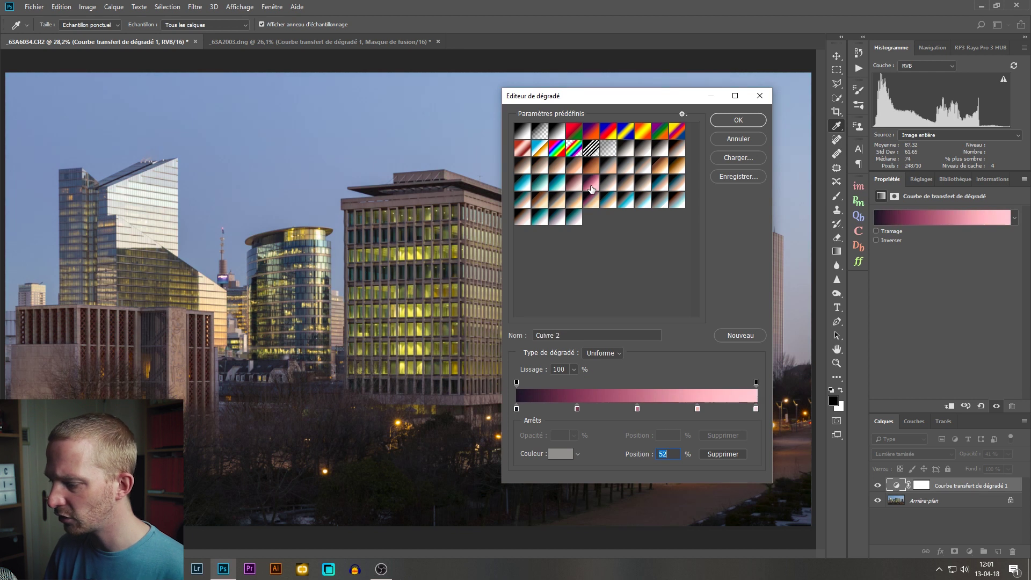
click(578, 409)
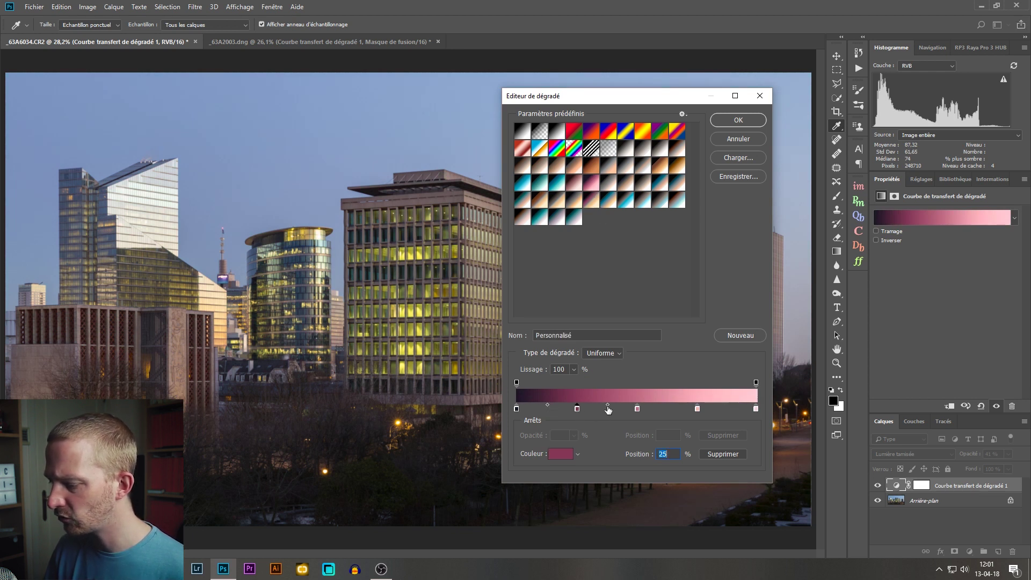
mouse_move(607, 405)
mouse_down()
mouse_move(596, 404)
mouse_move(616, 405)
mouse_move(595, 404)
mouse_move(623, 408)
mouse_move(594, 403)
mouse_move(628, 409)
mouse_move(600, 404)
mouse_up()
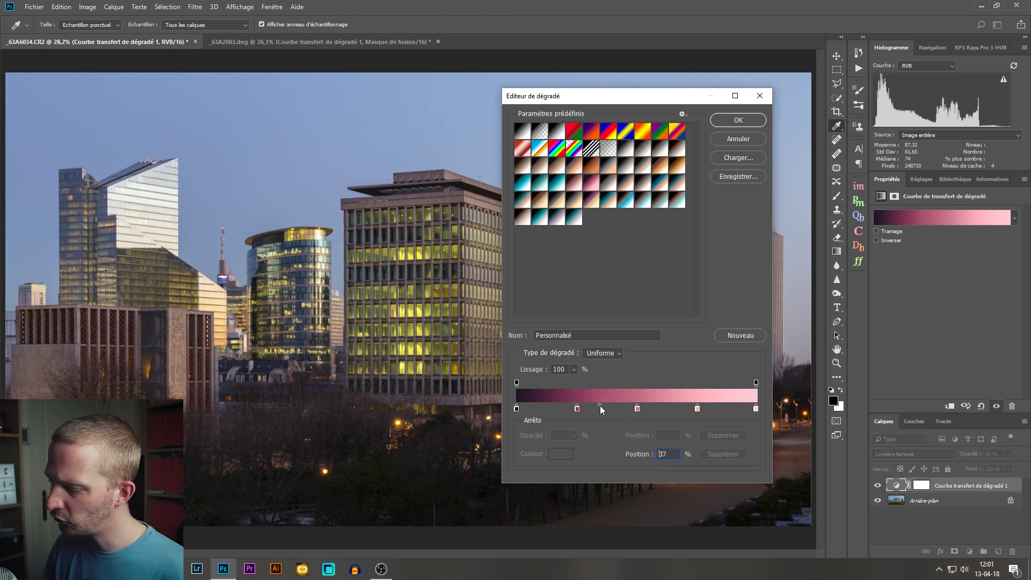
double_click(663, 453)
text(50)
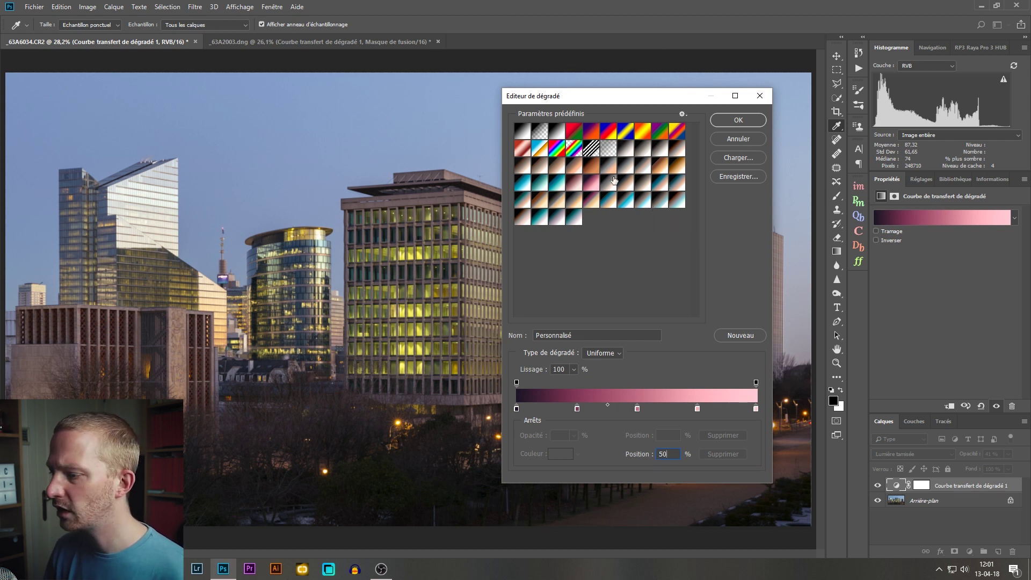
click(592, 172)
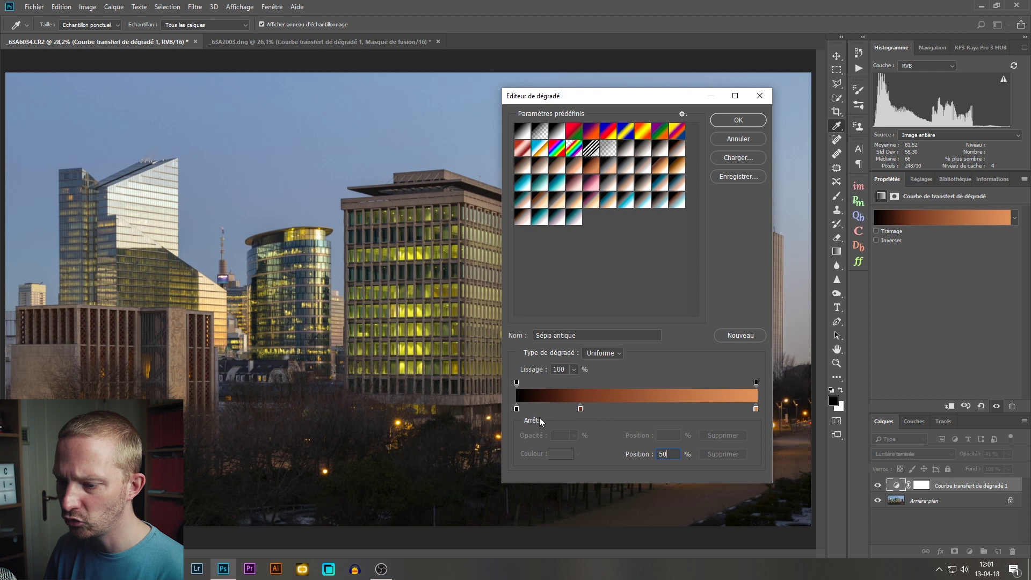
Drag the Sépia antique middle brown stop left to about 24%
mouse_move(580, 409)
mouse_down()
mouse_move(629, 409)
mouse_move(573, 409)
mouse_up()
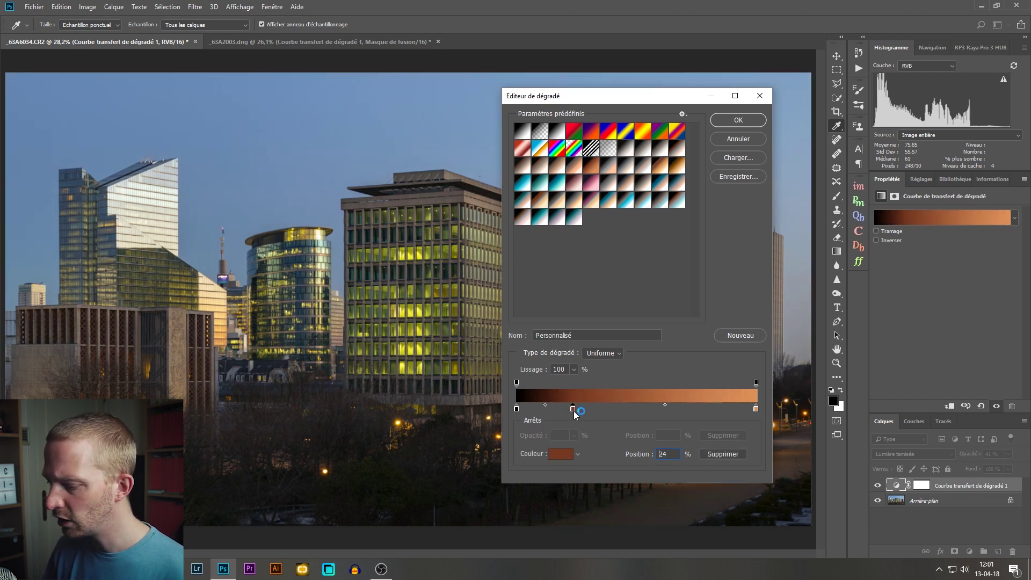